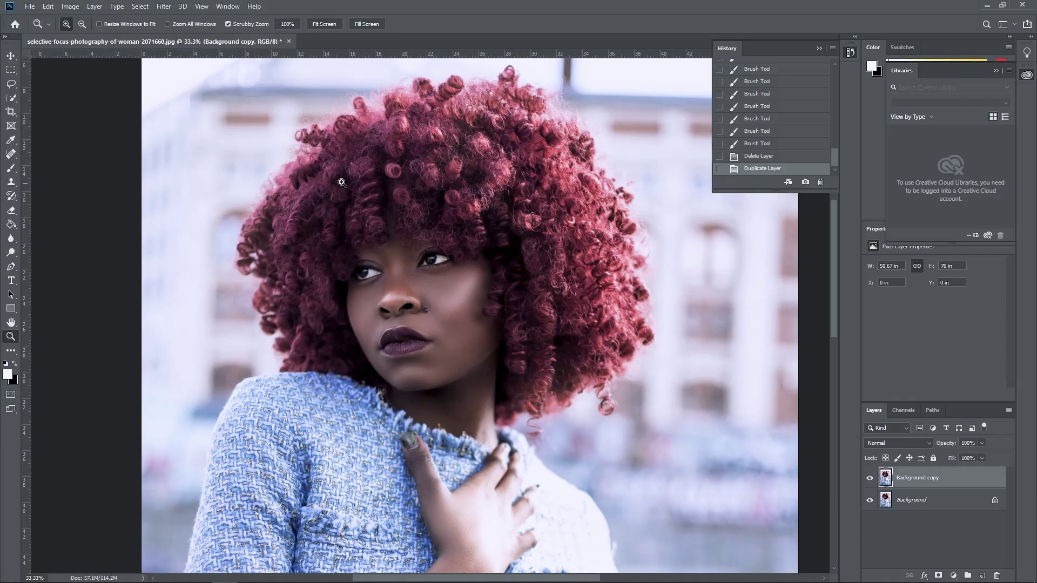
Select the woman on the Background copy layer automatically with the Subject selection.
click(140, 7)
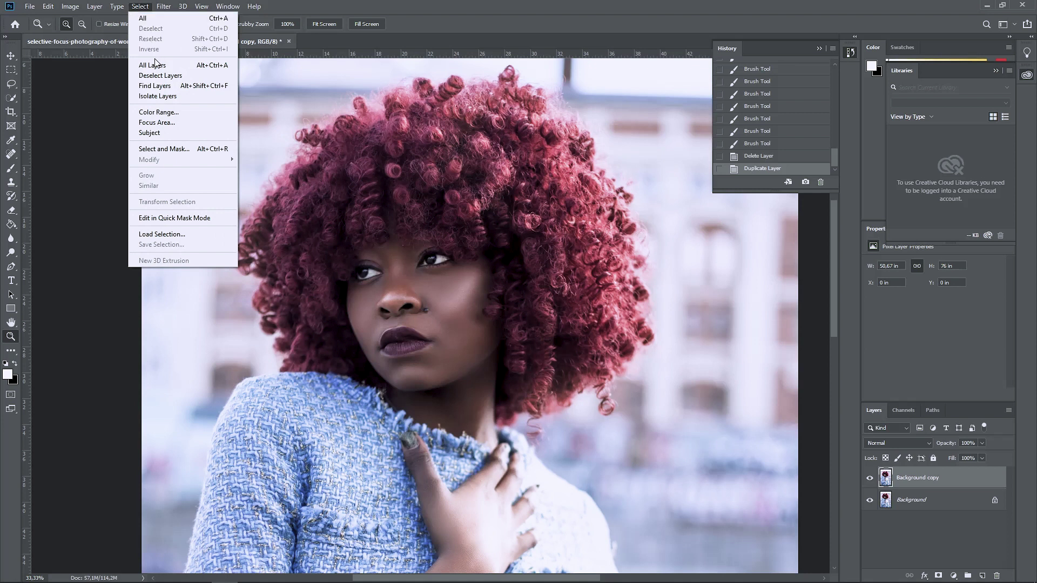
click(162, 132)
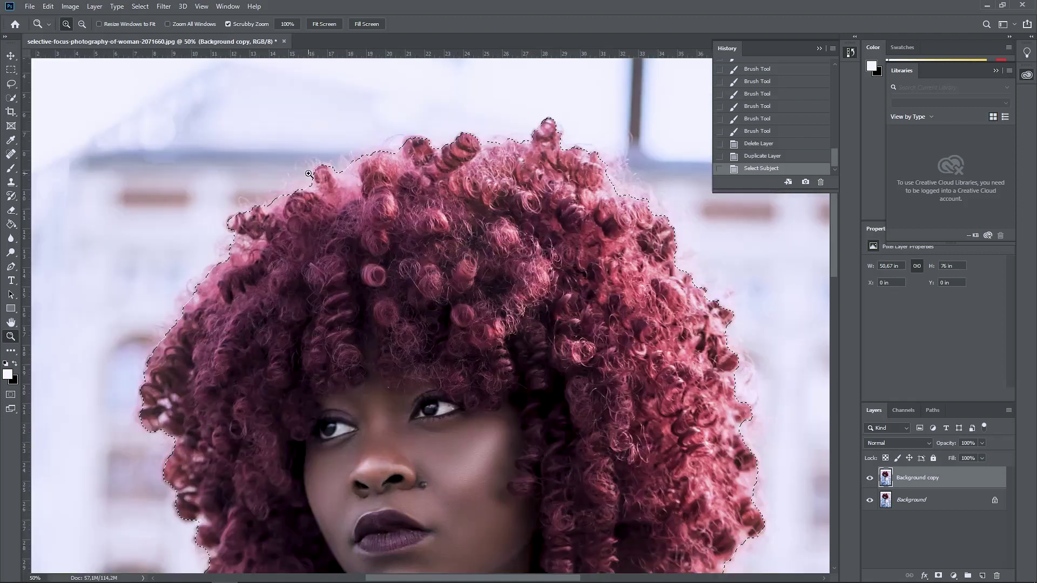
Examine the selection outline around the hair, down both sides of the jacket and up to the shoulder.
click(432, 197)
drag(537, 257, 381, 60)
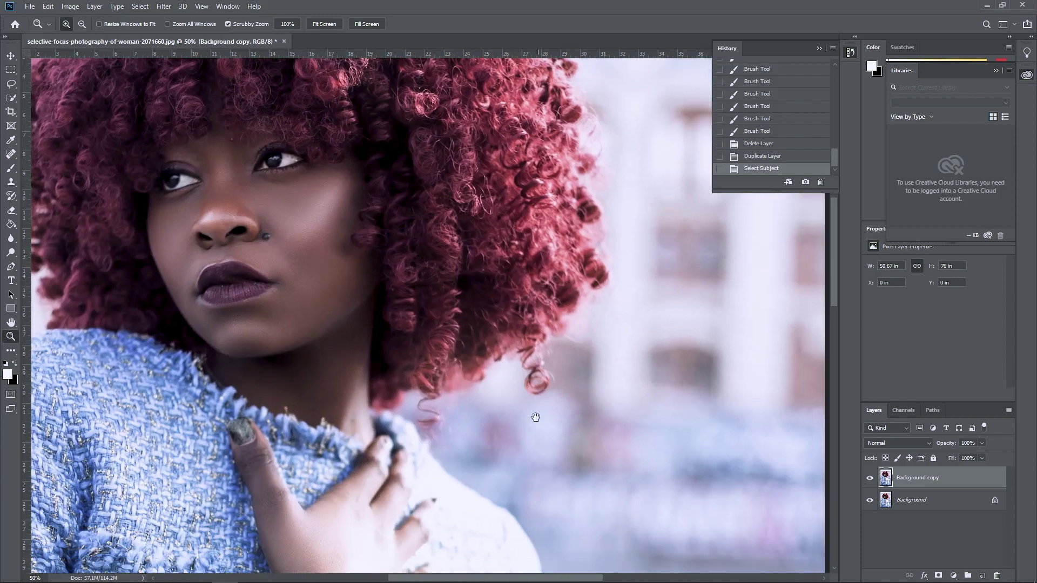
drag(534, 417, 530, 167)
drag(523, 338, 516, 287)
scroll(516, 287, down, 12)
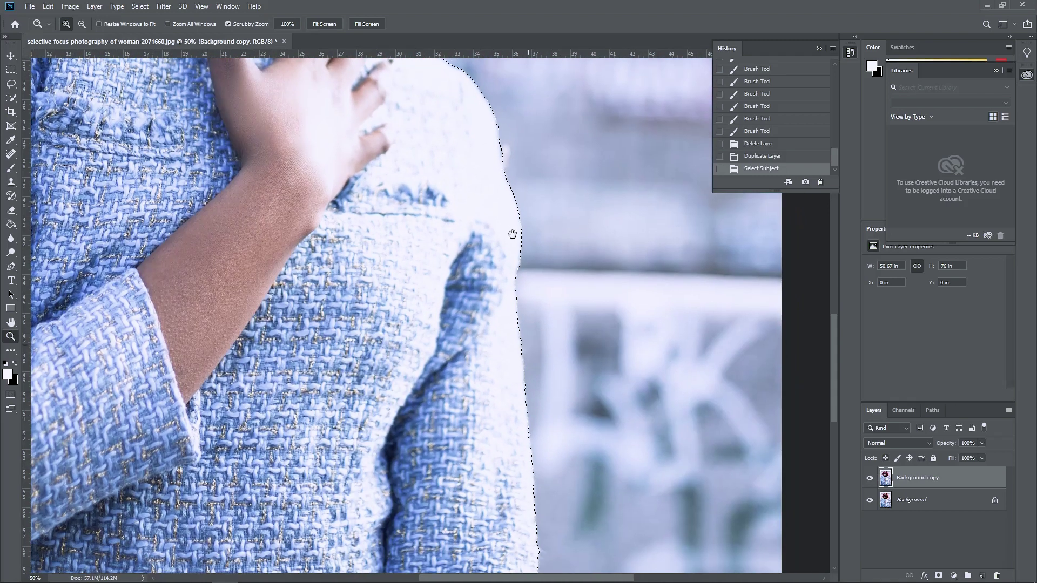
scroll(522, 378, right, 3)
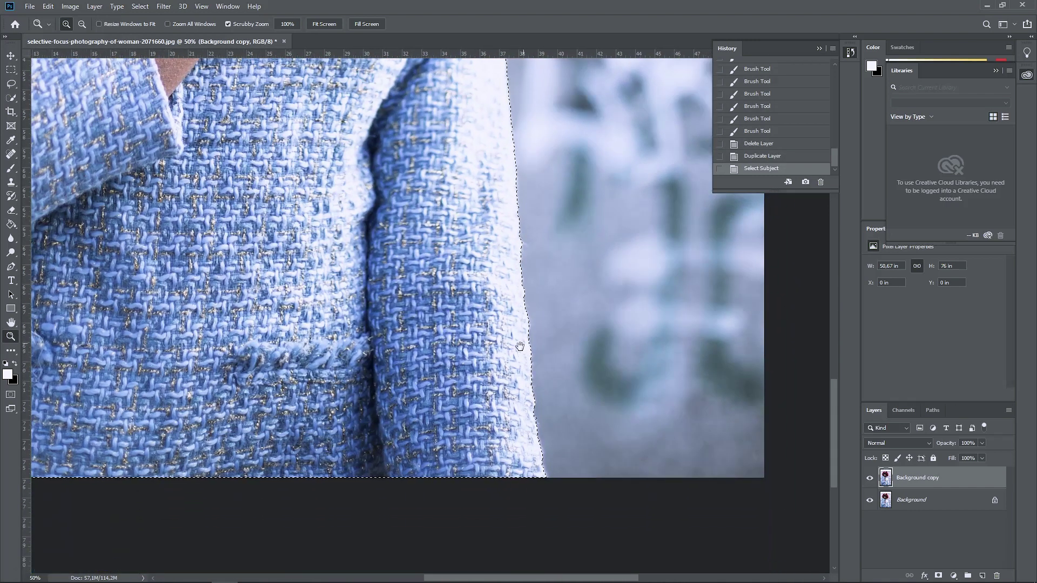
scroll(519, 348, left, 10)
scroll(464, 340, up, 2)
scroll(378, 270, up, 10)
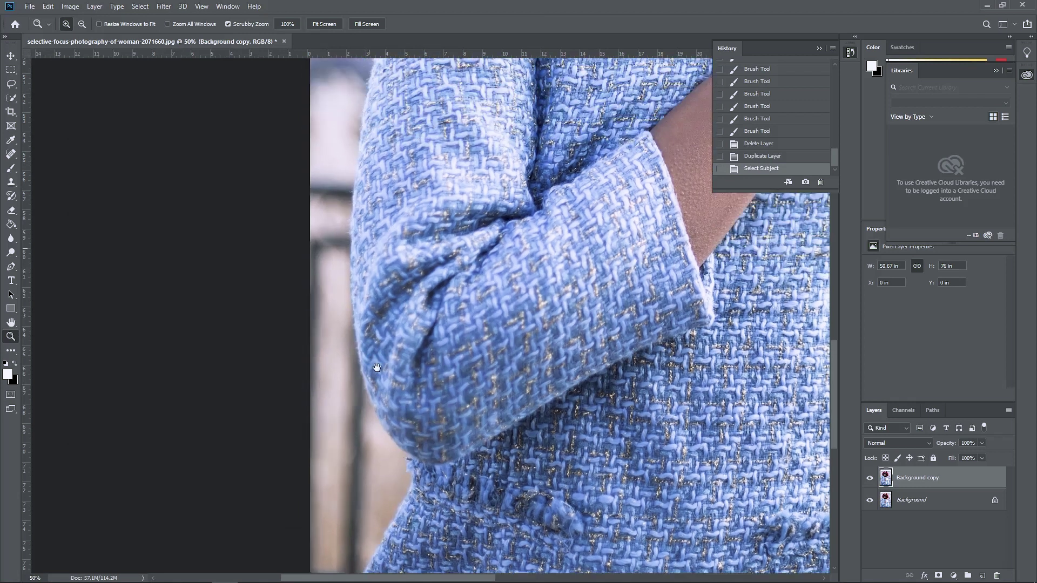
scroll(398, 341, left, 2)
scroll(398, 341, up, 6)
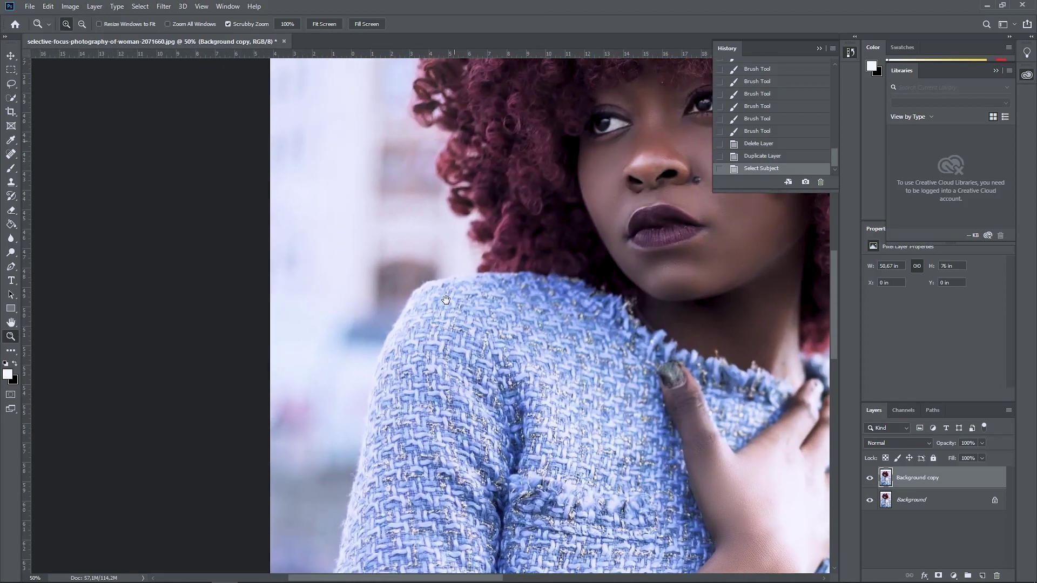
Add the missed strip along the top of the jacket's shoulder to the selection with the Lasso tool.
click(526, 191)
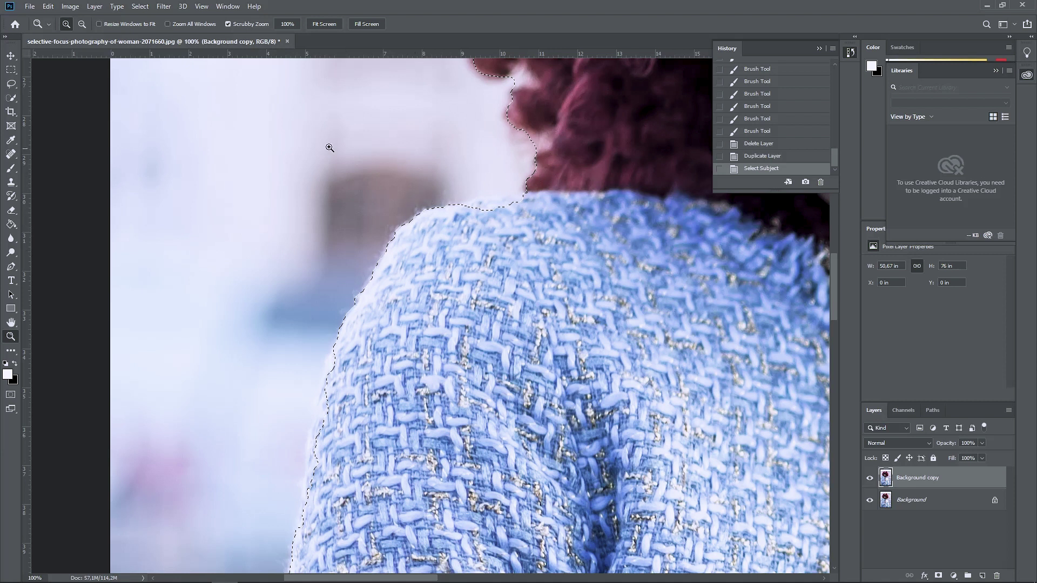
click(11, 85)
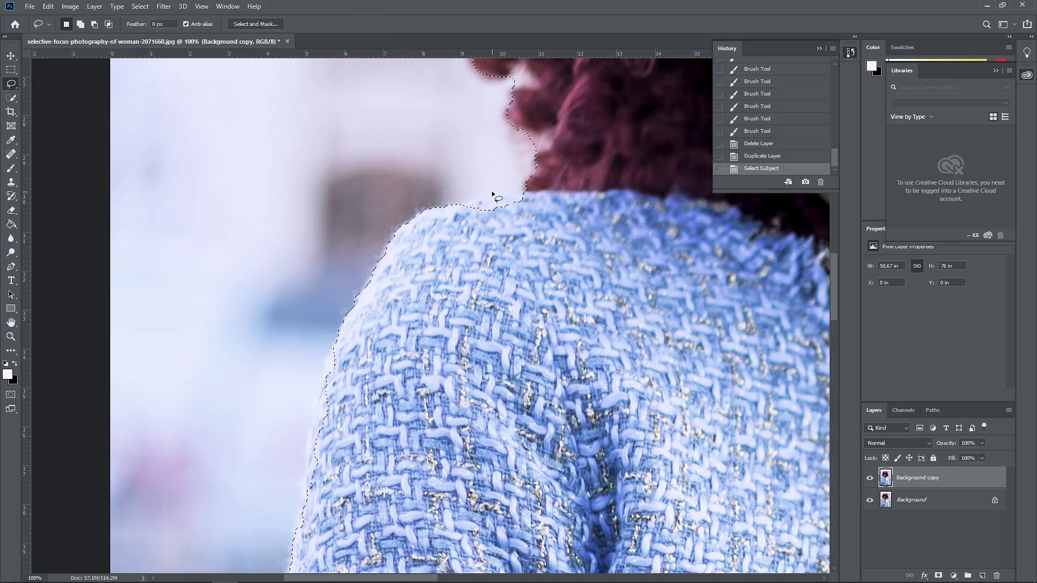
key(shift)
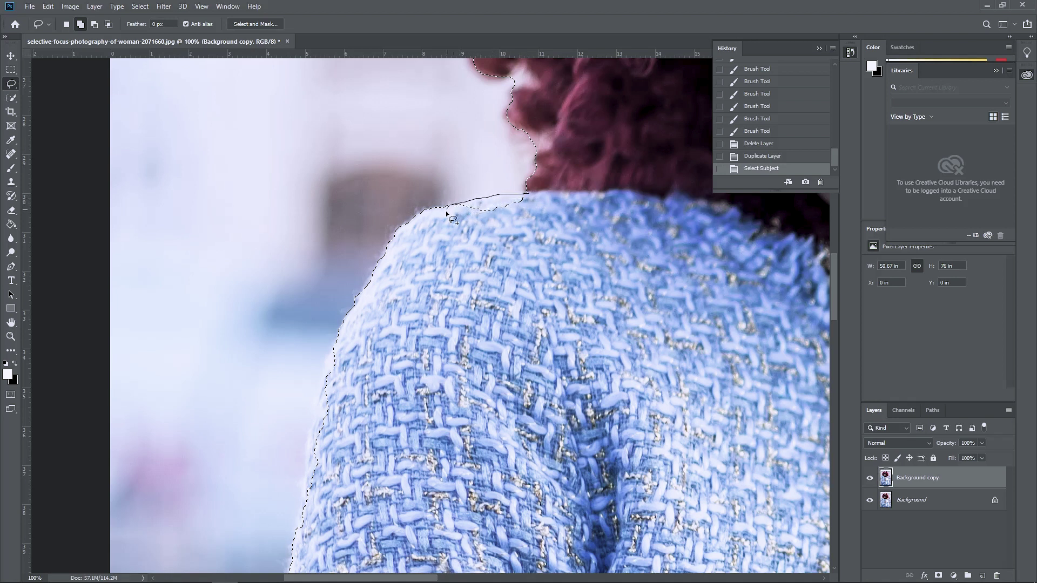
drag(538, 200, 538, 201)
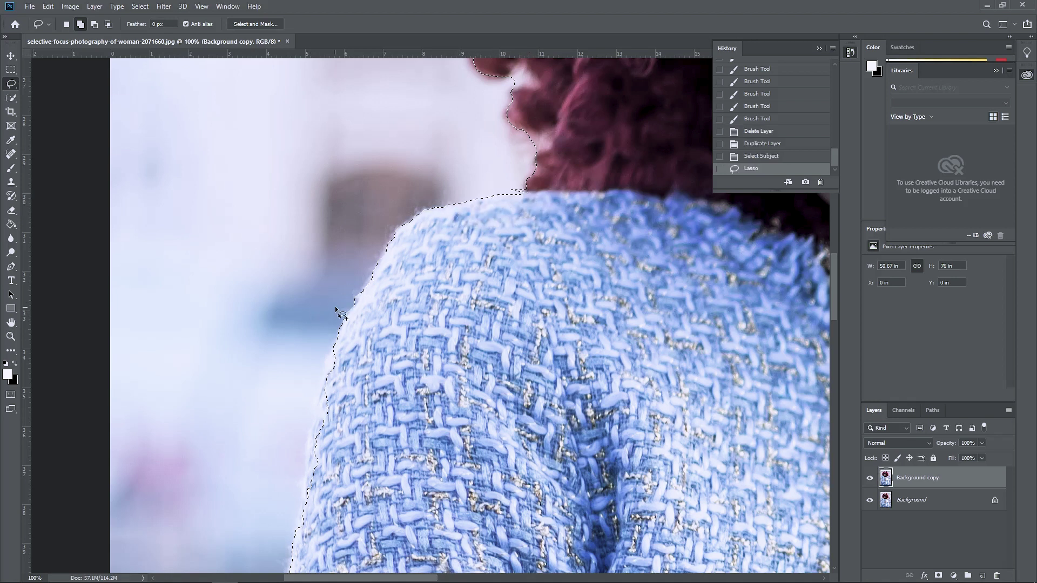
Correct the selection along the shoulder and outer sleeve edge with further Lasso outlines.
key(alt)
drag(526, 189, 528, 191)
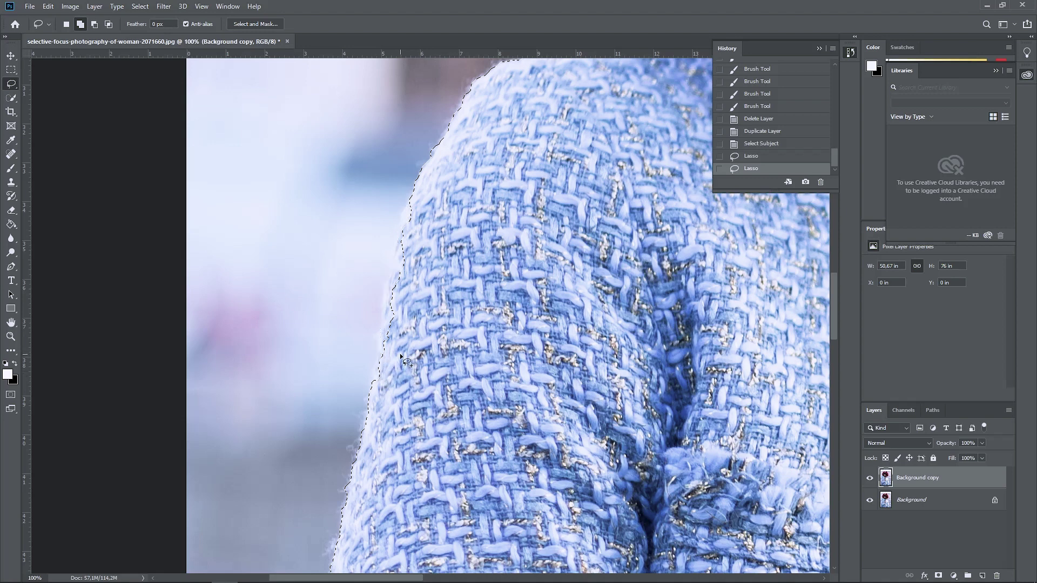
mouse_move(400, 353)
mouse_down()
mouse_move(397, 380)
mouse_move(446, 206)
mouse_up()
drag(493, 165, 447, 250)
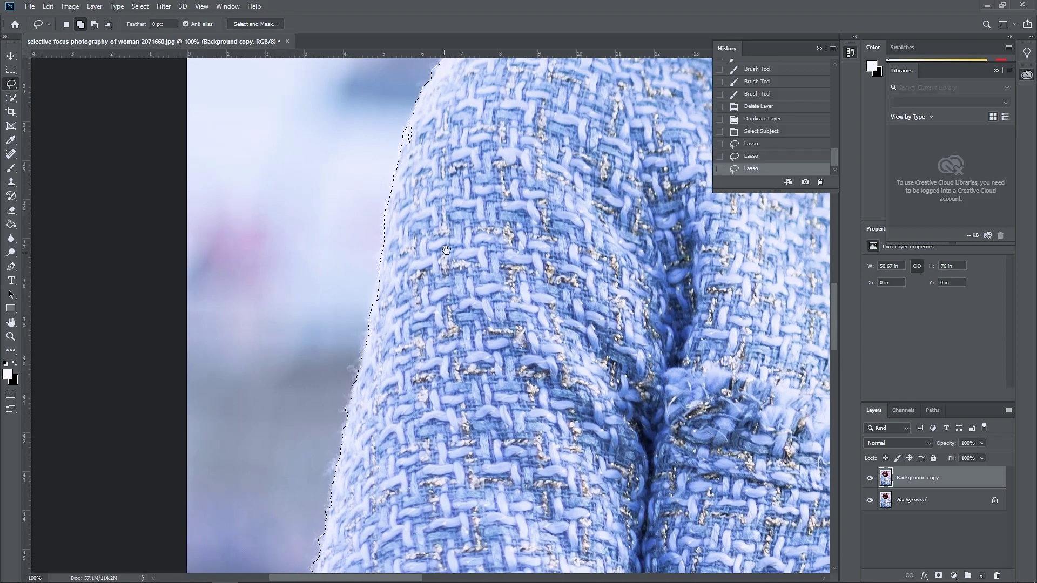
Add a layer mask to the Background copy layer from the corrected selection.
key(z)
alt+click(536, 174)
alt+click(536, 174)
drag(536, 173, 413, 361)
drag(583, 173, 403, 308)
alt+click(476, 240)
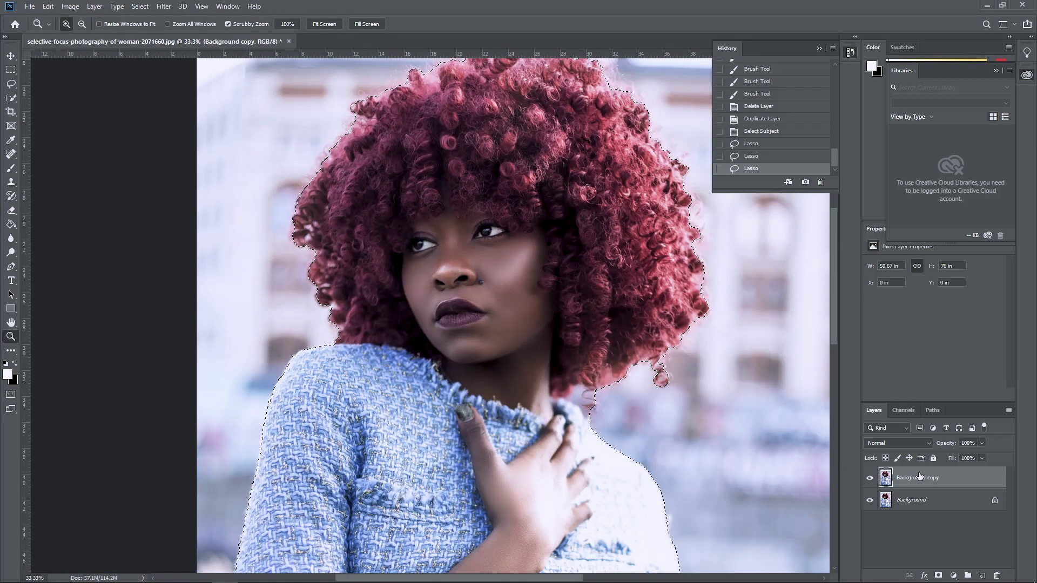
click(938, 576)
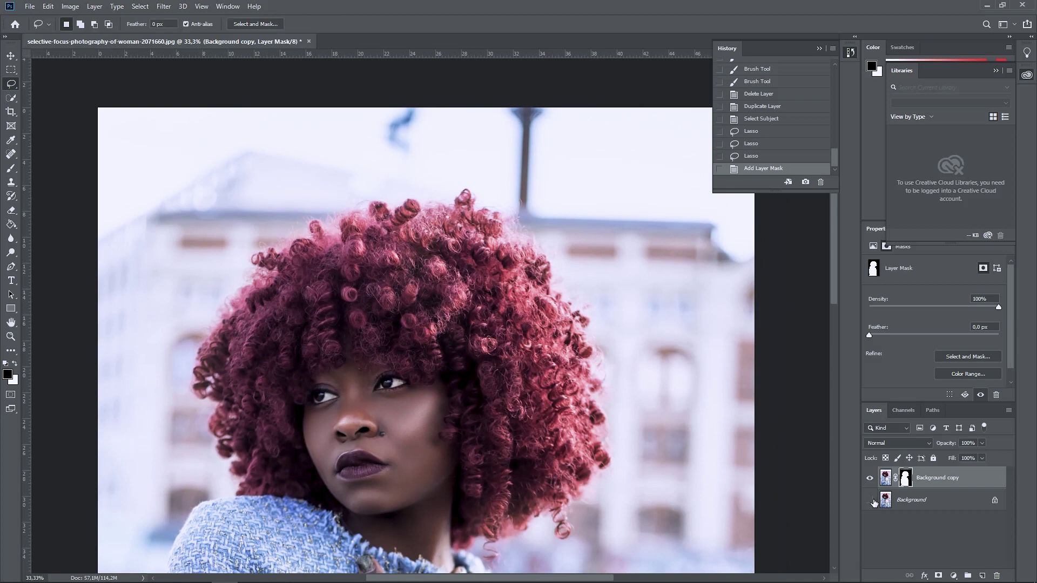
Compare the cutout with the original by toggling the Background layer's visibility, and leave that layer hidden.
click(871, 501)
click(872, 502)
click(872, 502)
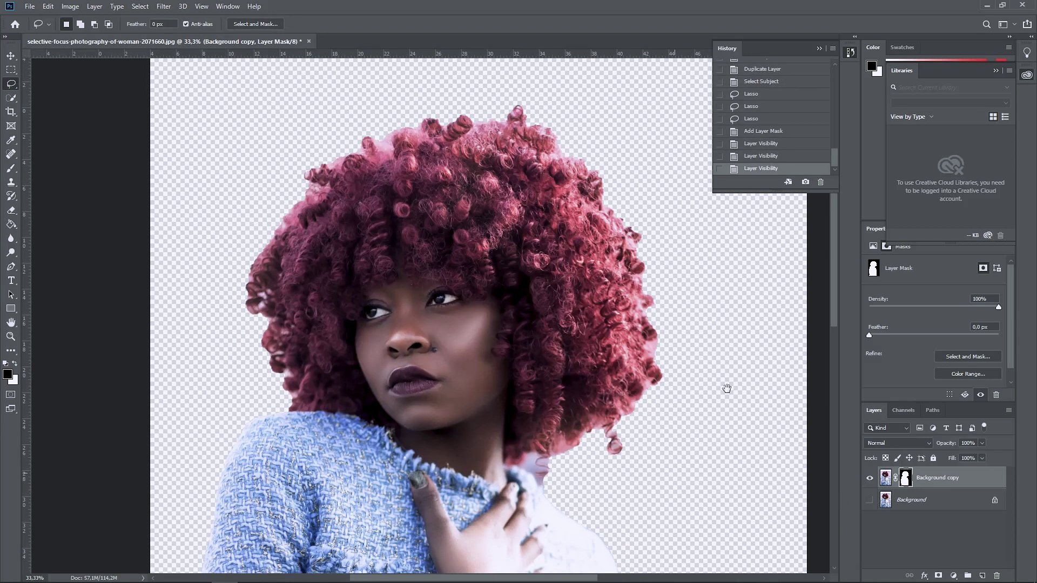
click(869, 501)
click(869, 502)
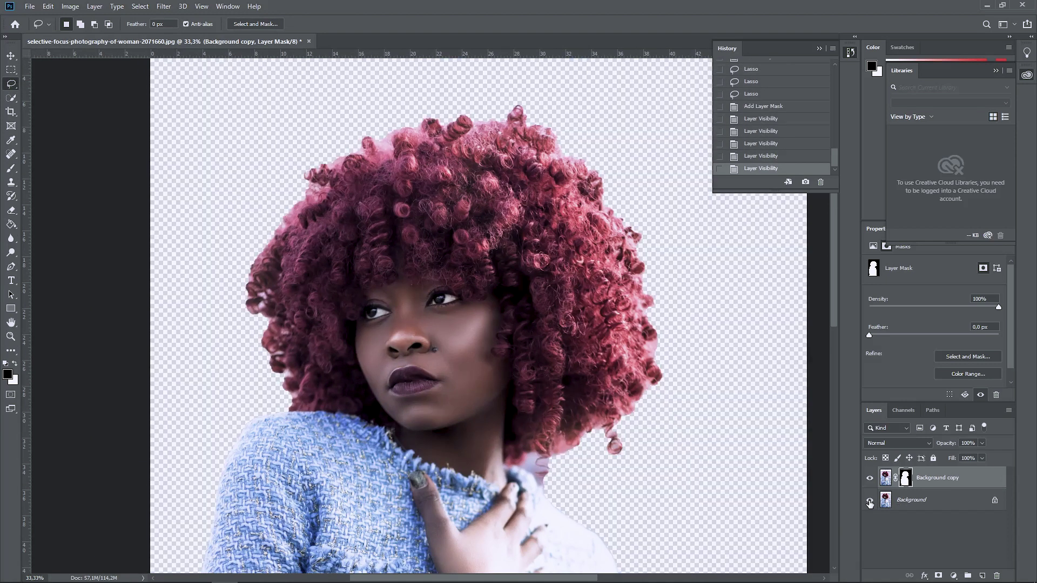
click(869, 502)
click(870, 502)
click(870, 503)
click(870, 502)
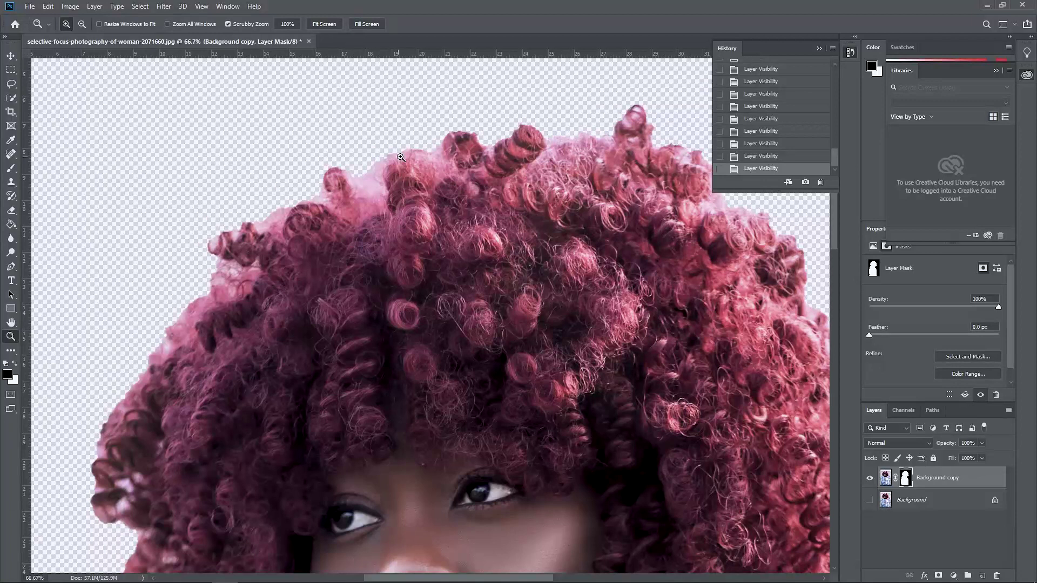
Open the layer mask in Select and Mask, preview it as Onion Skin and set the view to Overlay.
drag(550, 163, 505, 243)
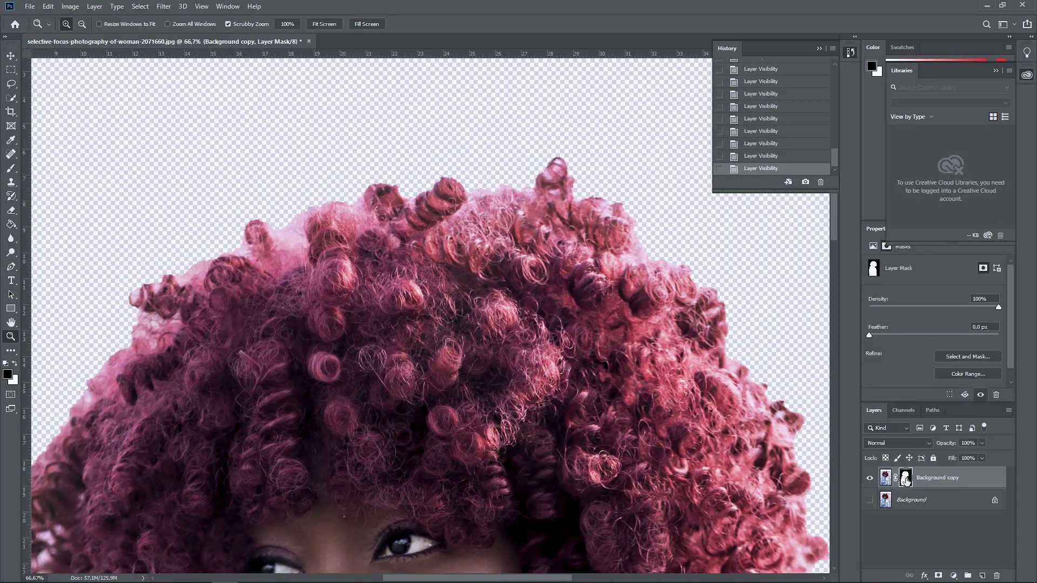
click(140, 6)
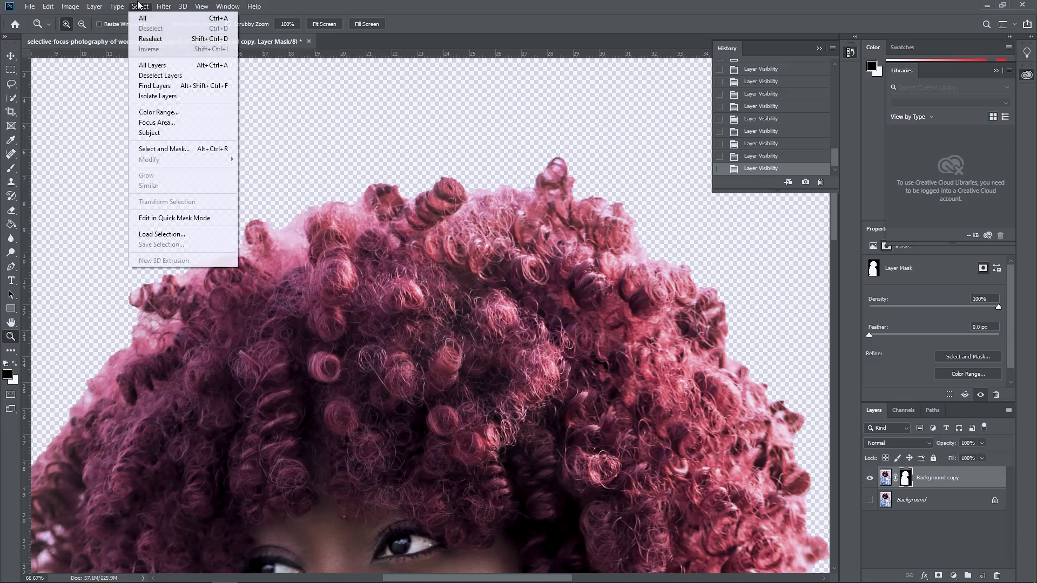
click(181, 155)
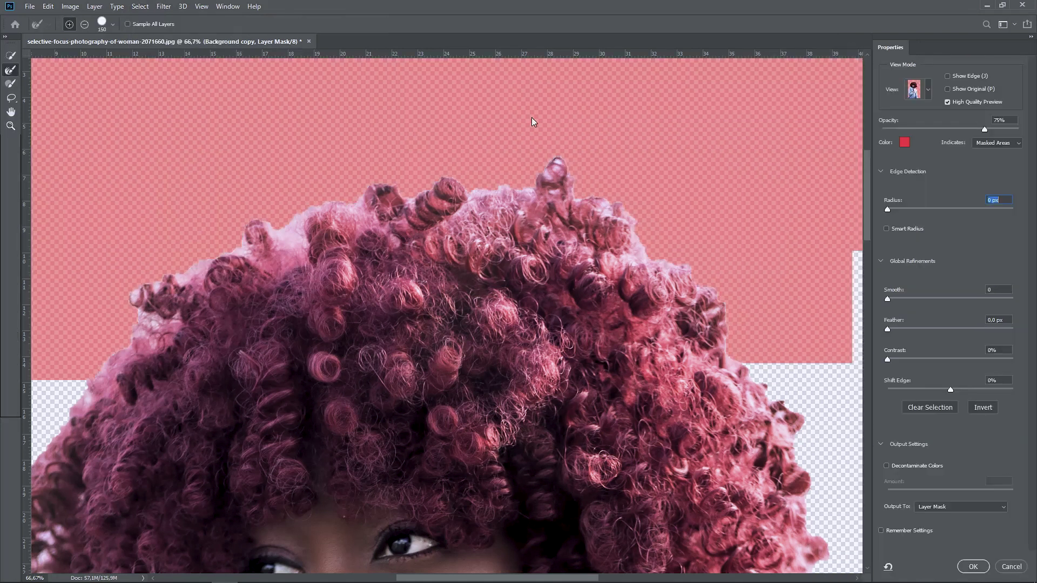
click(928, 91)
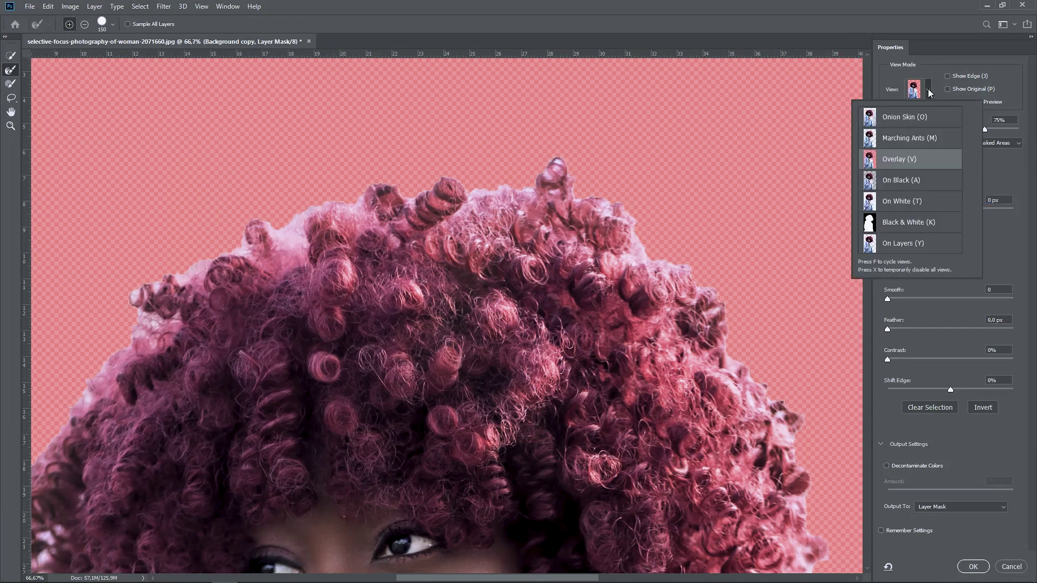
click(912, 116)
click(928, 92)
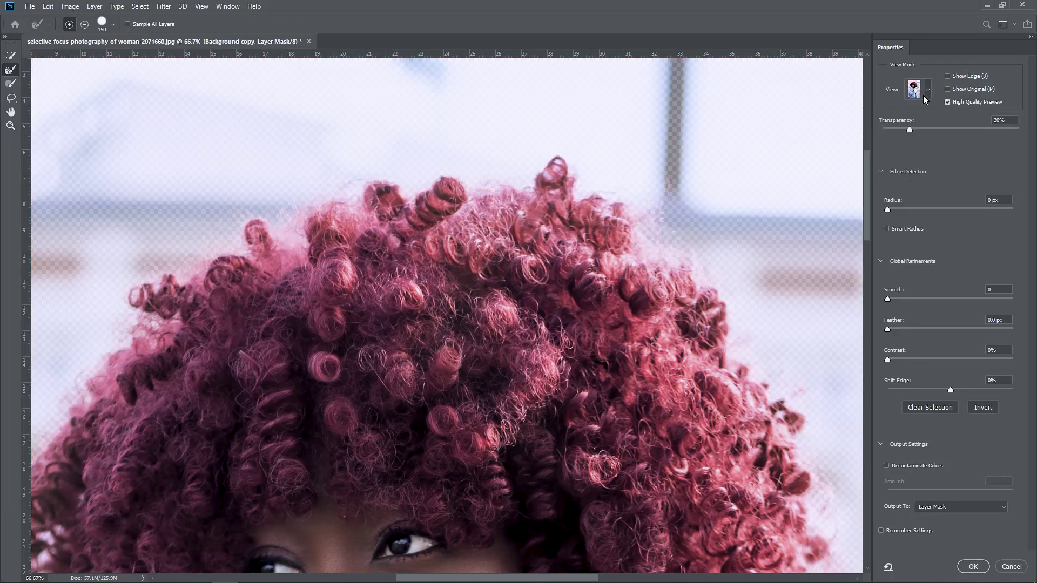
click(928, 93)
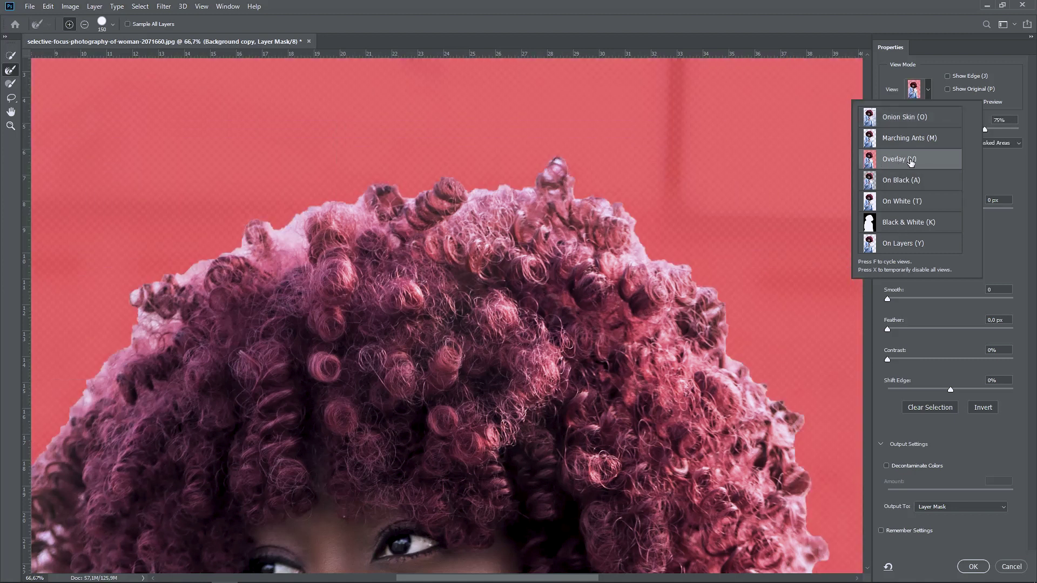
Paint with the Refine Edge Brush along the left, top and upper right outline of the hair.
click(11, 72)
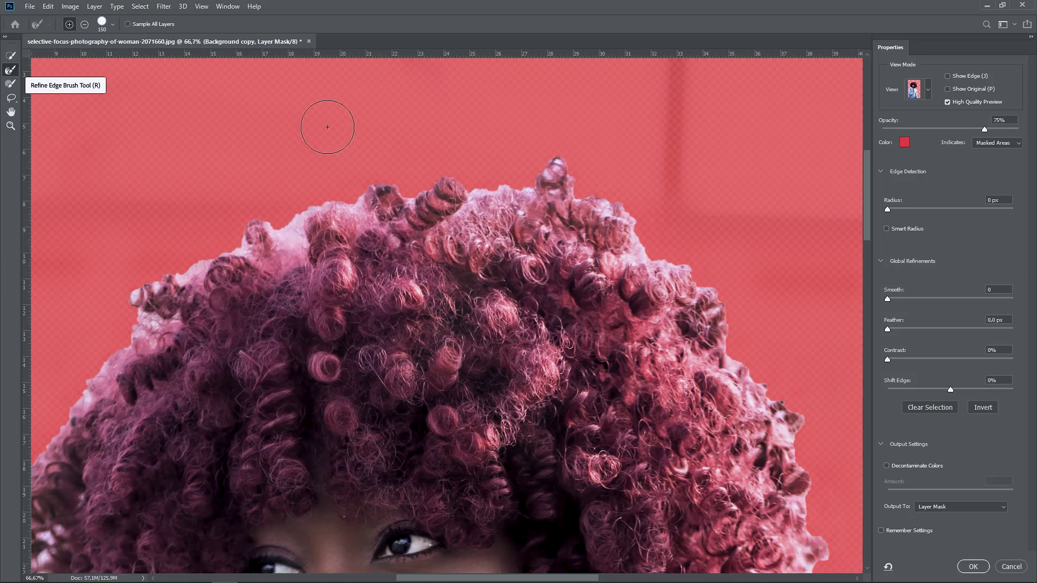
drag(310, 271, 466, 142)
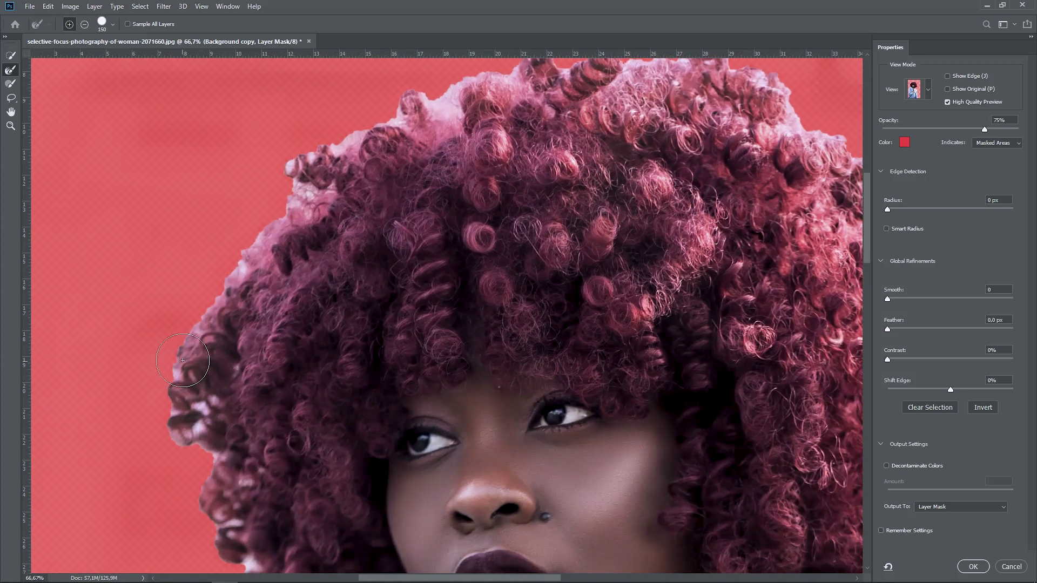
mouse_move(228, 275)
mouse_down()
mouse_move(279, 230)
mouse_move(296, 157)
mouse_move(342, 201)
mouse_move(358, 156)
mouse_move(322, 176)
mouse_up()
drag(322, 176, 402, 130)
drag(441, 175, 366, 201)
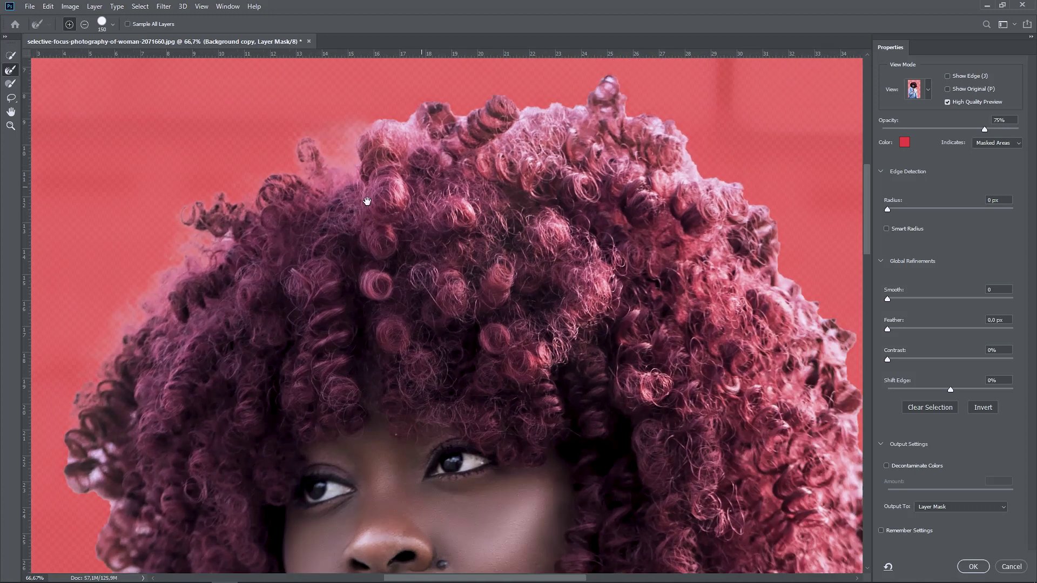
mouse_move(368, 127)
mouse_down()
mouse_move(491, 120)
mouse_move(406, 140)
mouse_move(513, 129)
mouse_up()
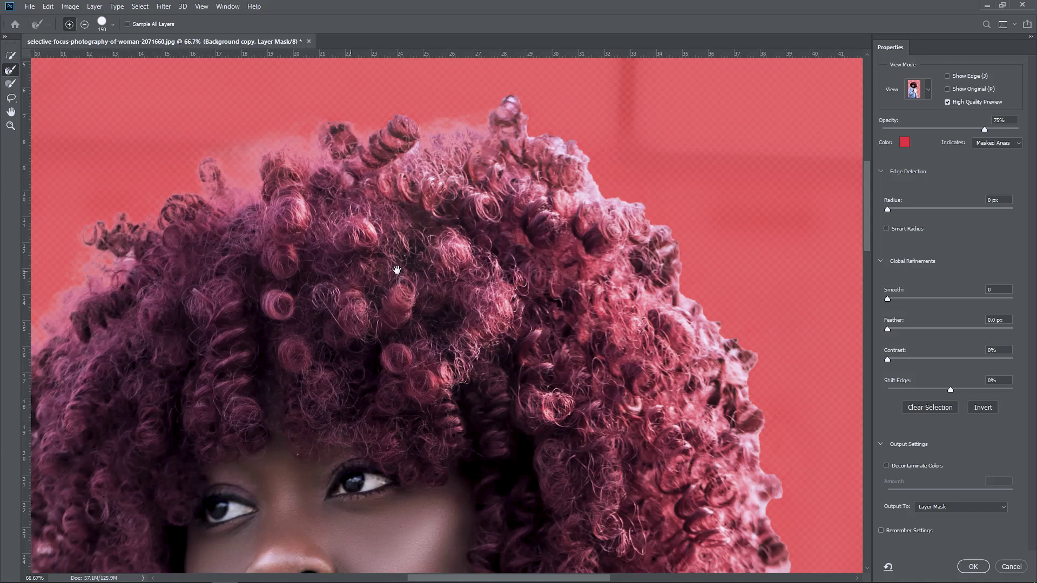
mouse_move(573, 181)
mouse_down()
mouse_move(379, 184)
mouse_move(524, 365)
mouse_move(546, 486)
mouse_move(413, 243)
mouse_up()
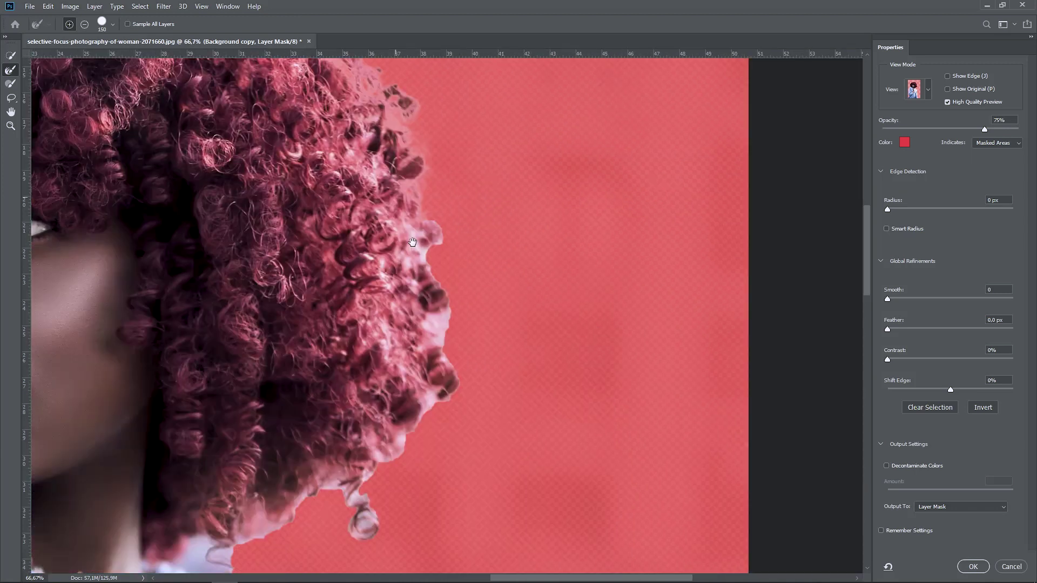
Reduce the Refine Edge Brush to size 80 and refine the lower right hair edge and loose curls above the collar.
mouse_move(352, 491)
mouse_down()
mouse_move(479, 342)
mouse_move(309, 402)
mouse_move(347, 438)
mouse_move(463, 327)
mouse_up()
key(bracketleft)
key(bracketleft)
key(bracketleft)
key(bracketleft)
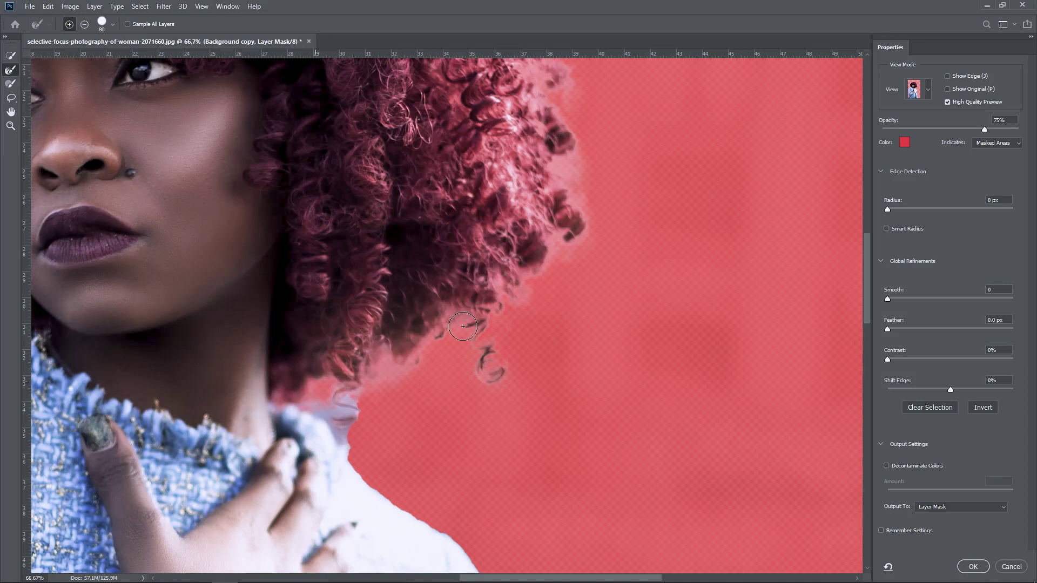
click(357, 409)
Refine the lower left hair edge down to the shoulder and apply the Select and Mask result to the layer mask.
drag(98, 250, 322, 290)
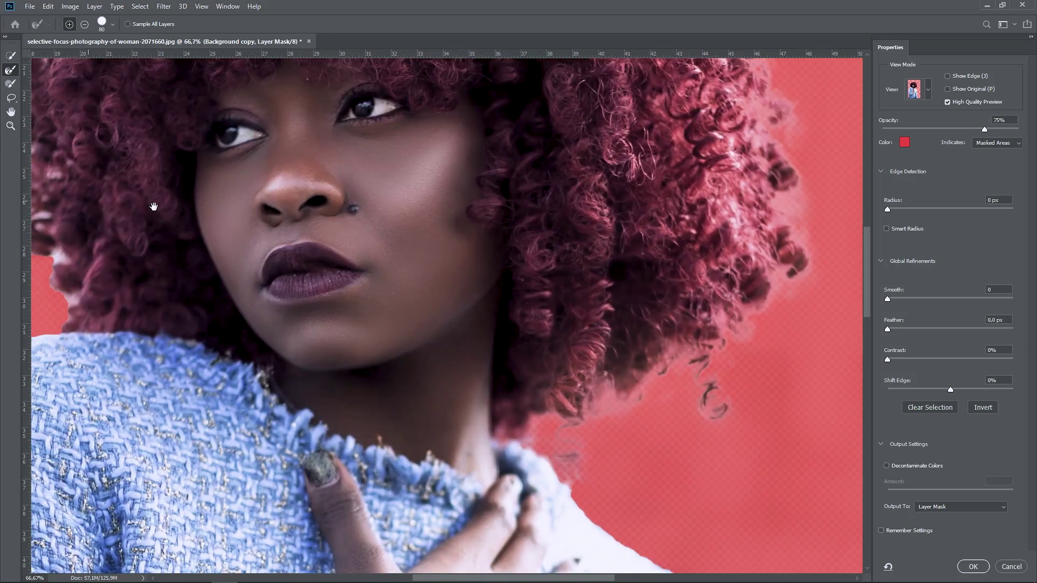
drag(152, 206, 298, 239)
drag(242, 194, 275, 209)
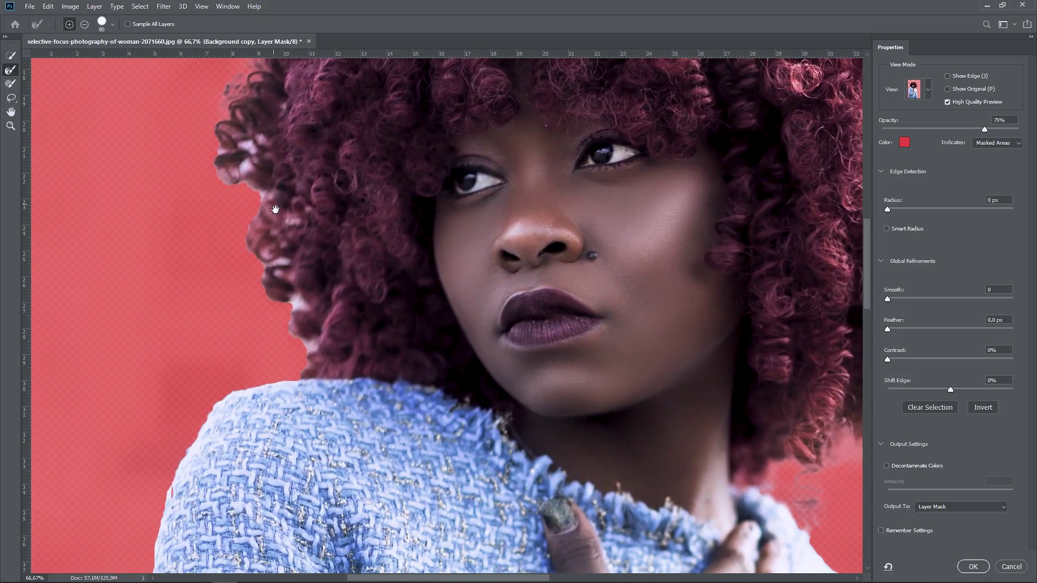
drag(345, 301, 339, 321)
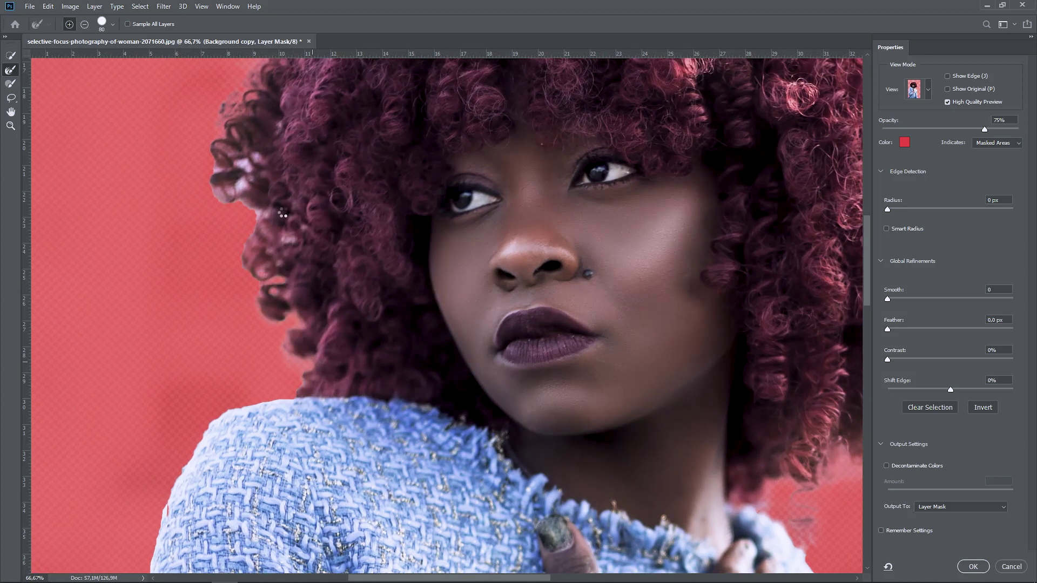
drag(265, 146, 287, 297)
drag(351, 161, 328, 290)
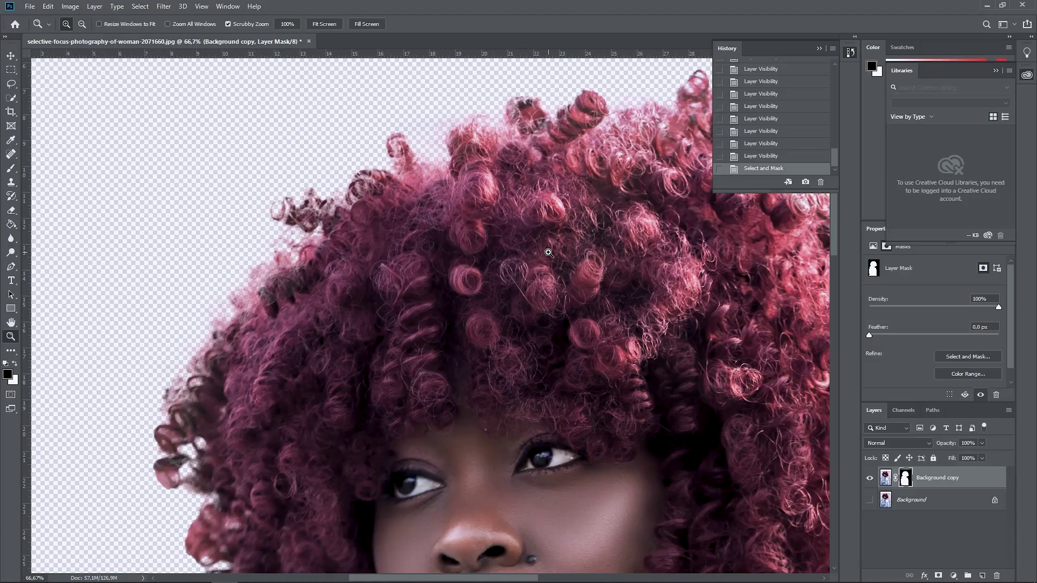
click(321, 204)
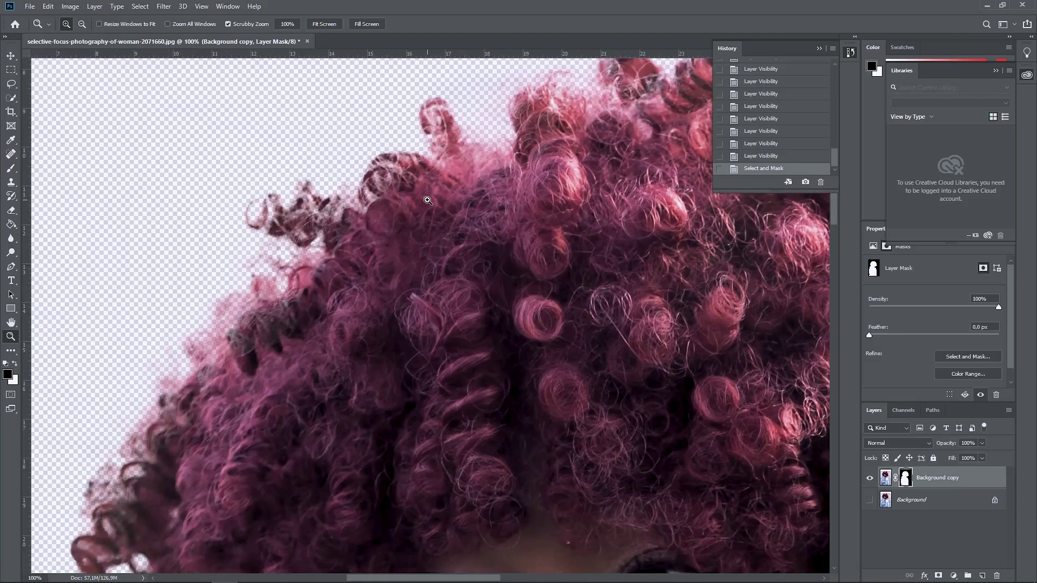
Examine the masked hair edge up close along the top and right side of the cutout.
drag(472, 202, 416, 267)
click(495, 170)
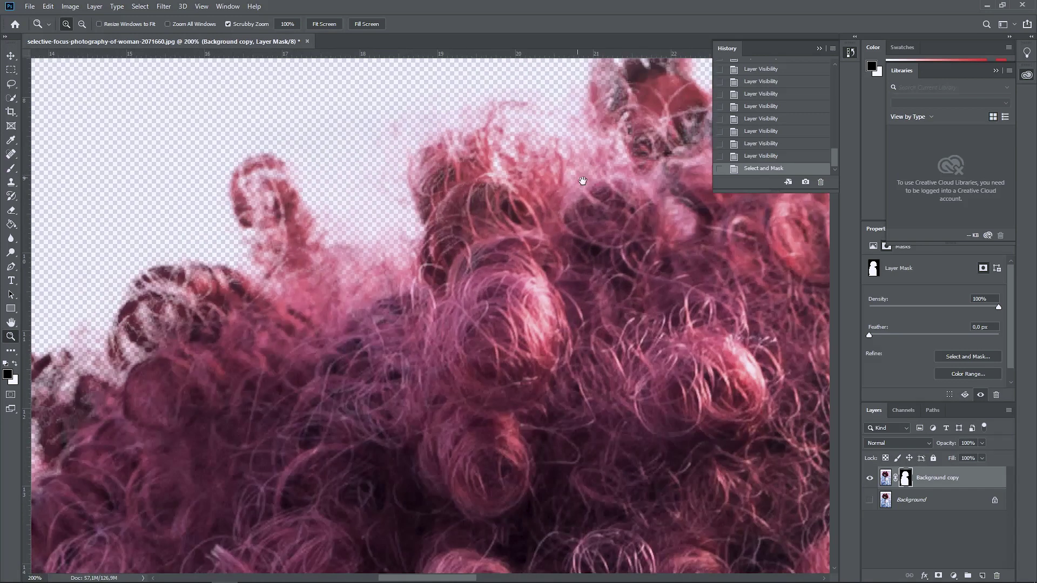
alt+click(606, 193)
drag(643, 226, 305, 273)
drag(721, 343, 441, 271)
click(443, 308)
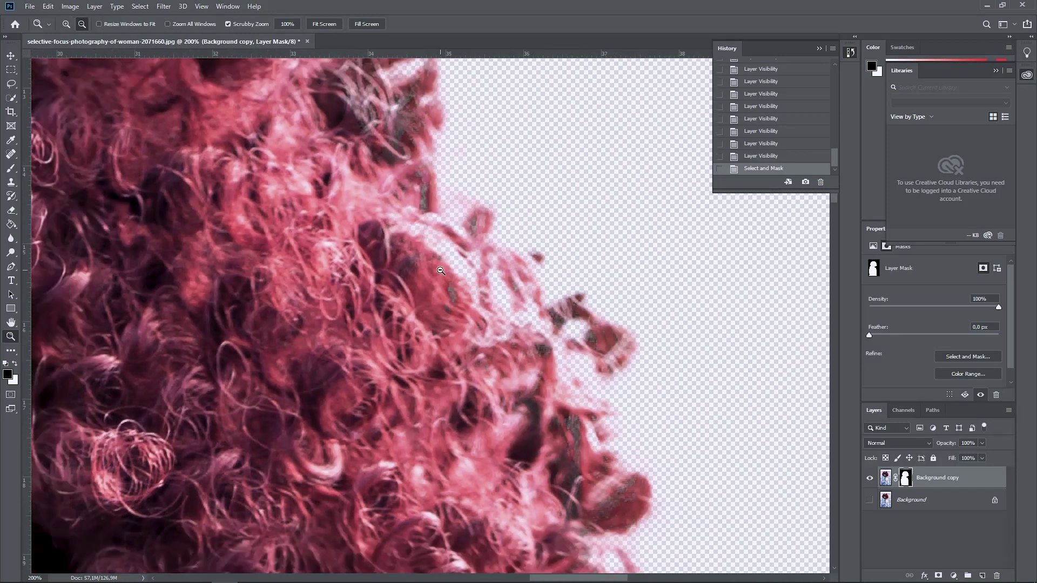
alt+click(441, 271)
drag(372, 275, 471, 303)
click(543, 203)
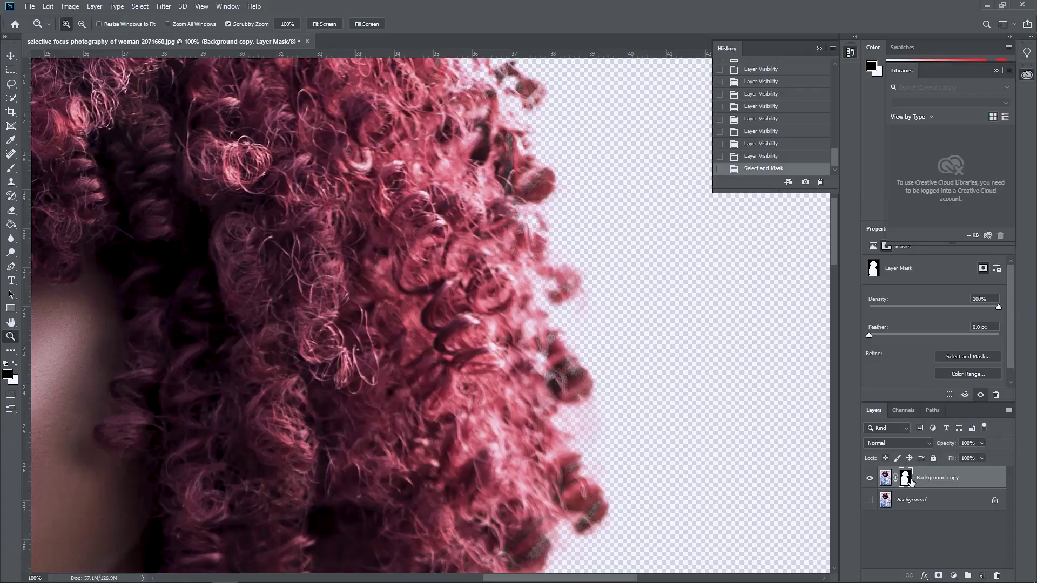
Display the Background copy layer mask on its own, enlarged at the hair's upper right edge.
key(alt)
alt+click(904, 480)
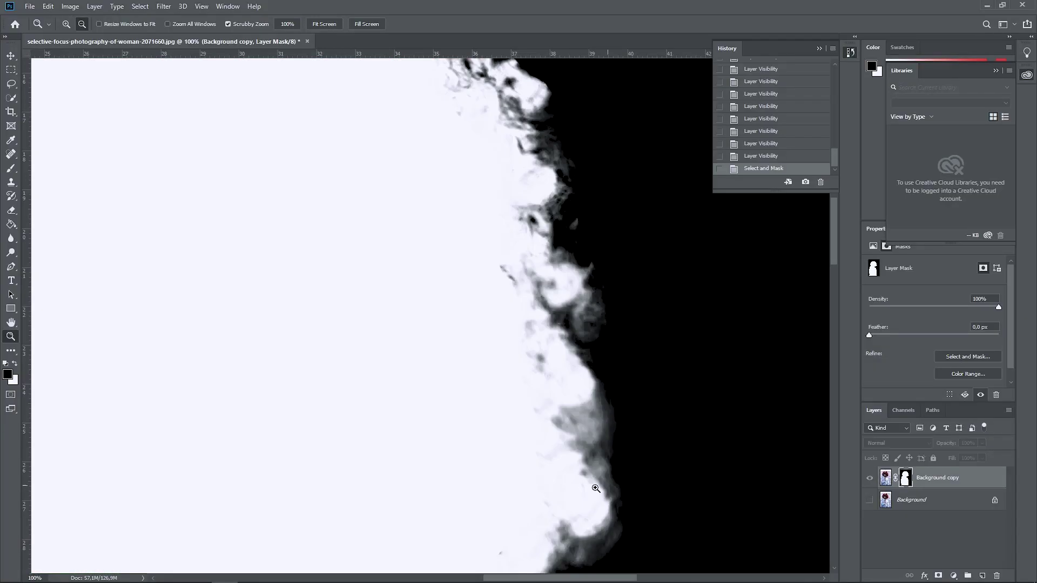
drag(554, 488, 530, 266)
alt+click(463, 281)
drag(418, 162, 451, 426)
drag(446, 275, 456, 362)
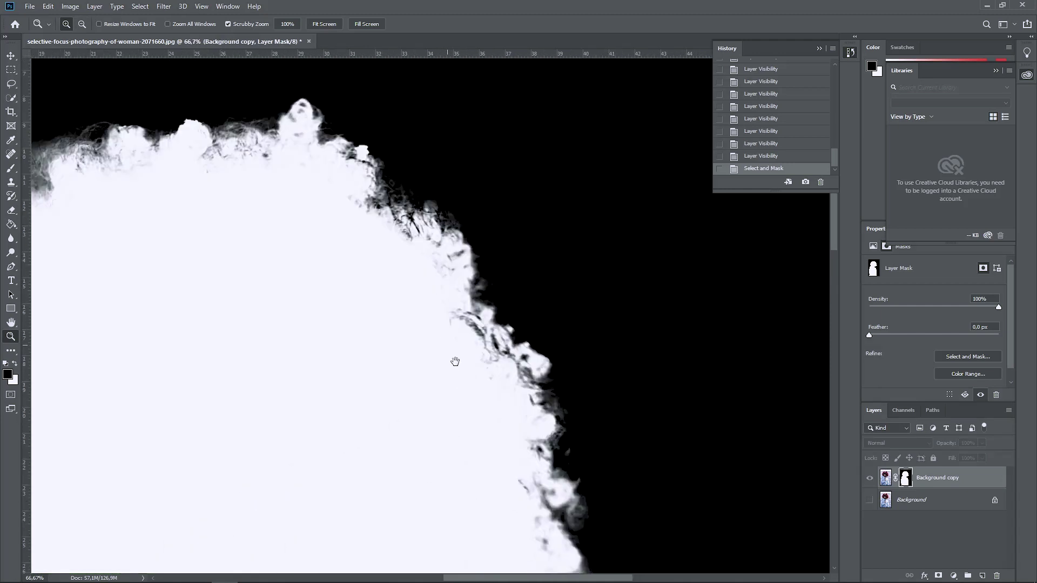
click(495, 370)
click(480, 321)
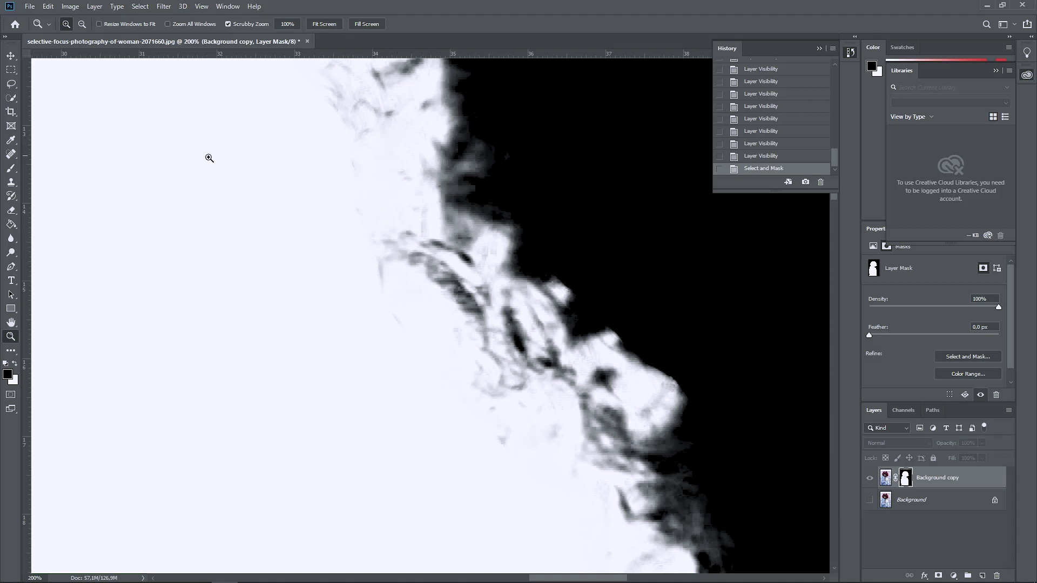
Set up the Brush tool in Overlay mode at 51% opacity with white as the foreground color.
click(17, 171)
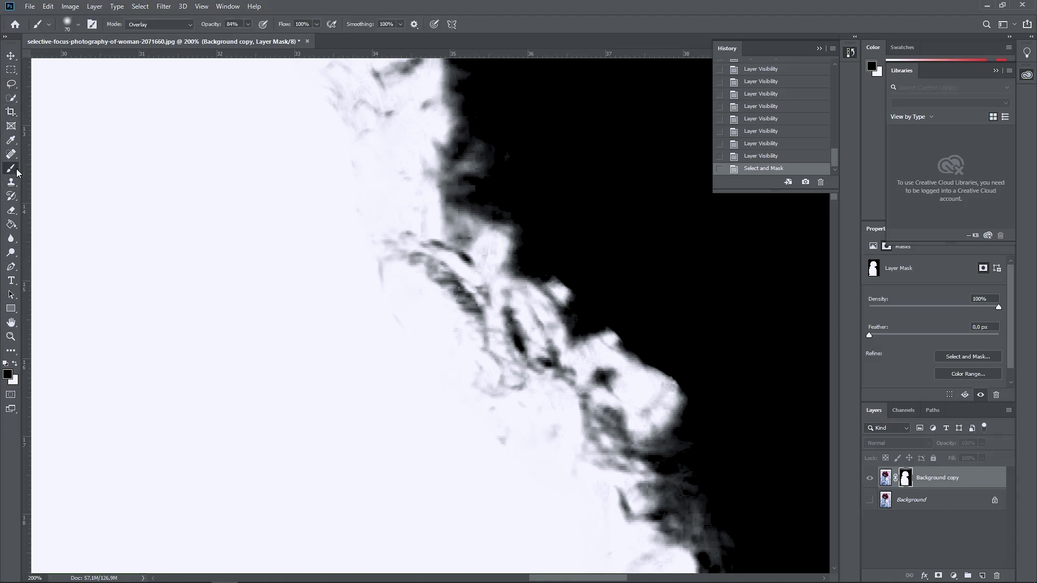
click(190, 23)
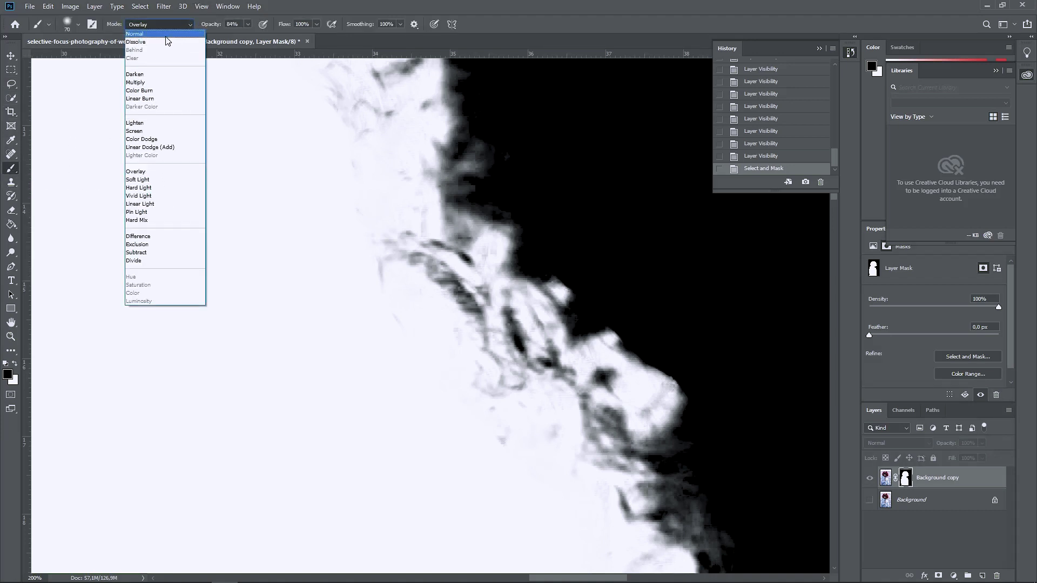
click(165, 171)
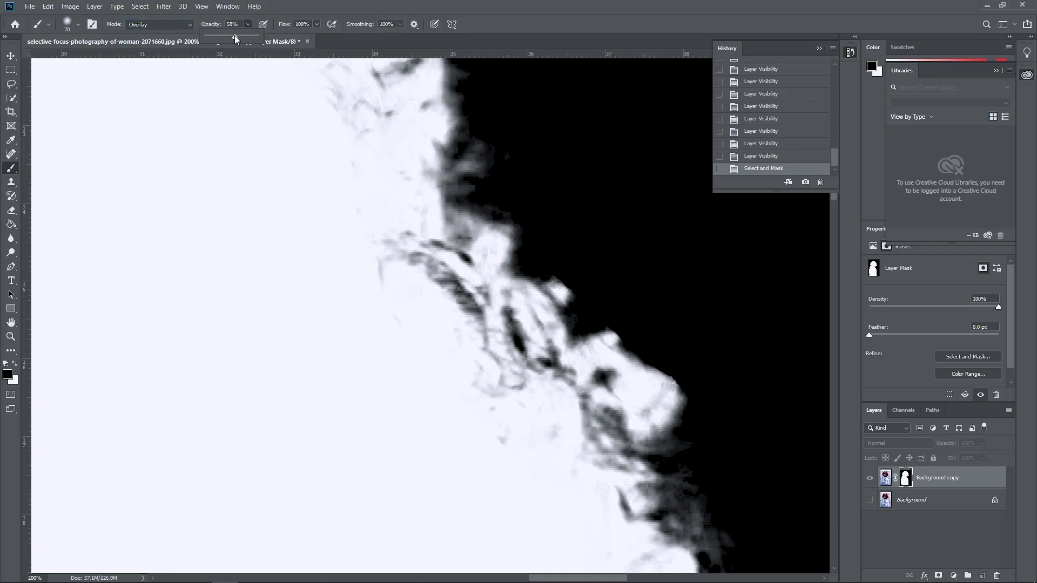
click(243, 25)
click(15, 364)
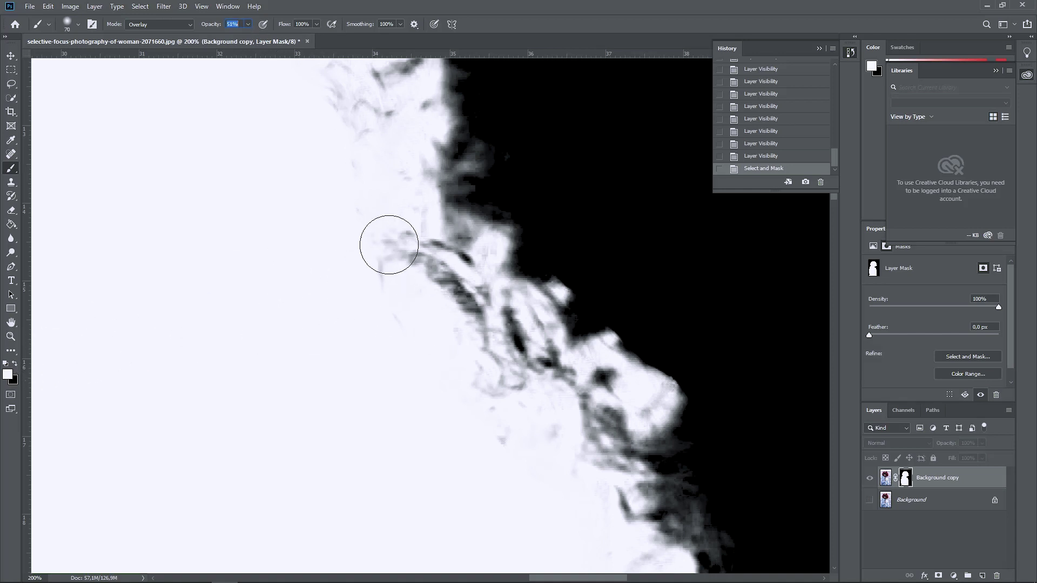
Paint white on the mask over the grey specks just inside the hair's right edge.
drag(389, 238, 412, 259)
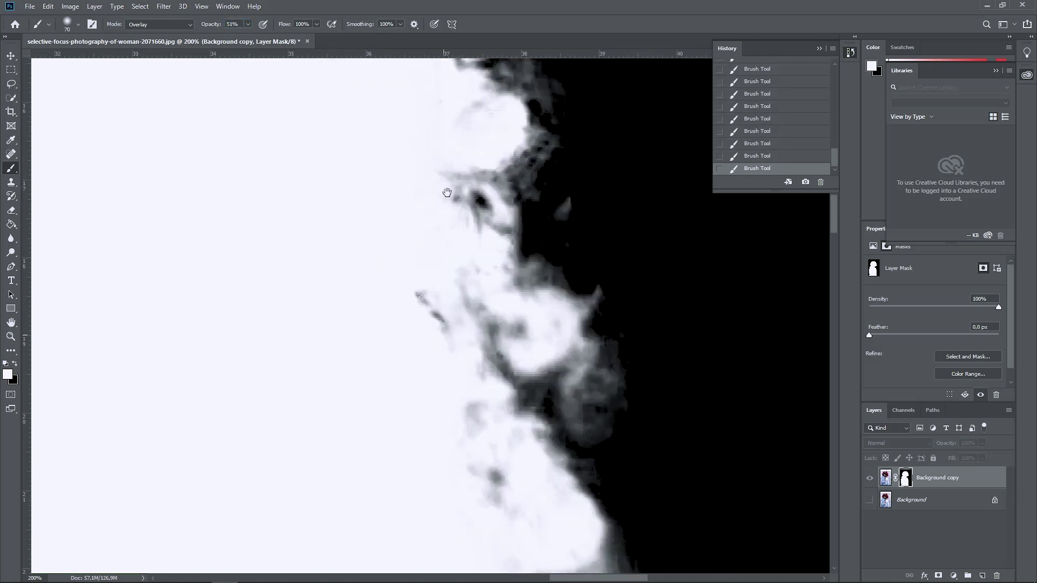
drag(447, 432, 447, 193)
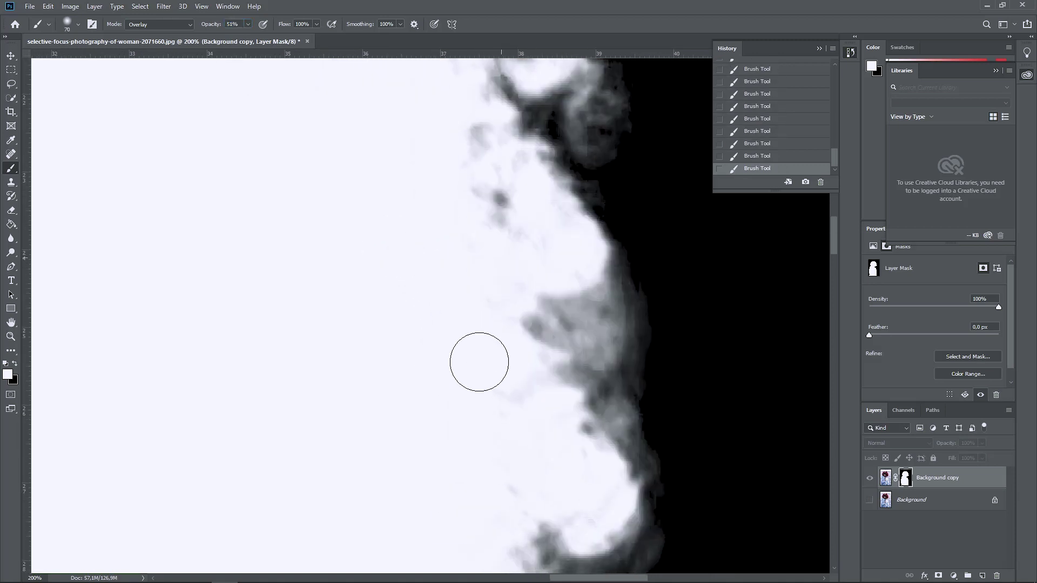
drag(479, 361, 487, 154)
key(ctrl+0)
drag(319, 229, 384, 229)
drag(507, 92, 179, 284)
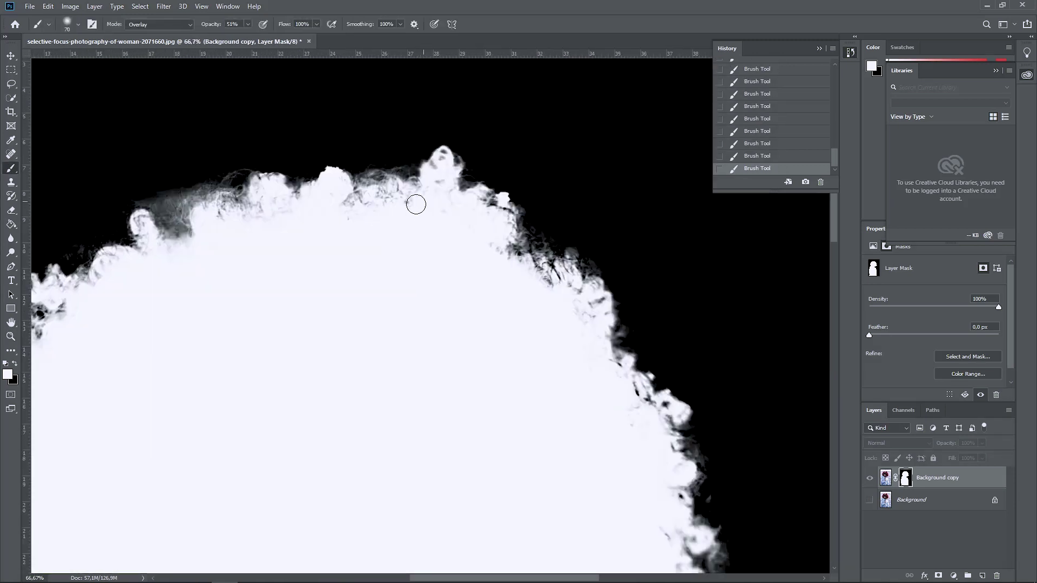
drag(565, 345, 526, 285)
alt+click(610, 368)
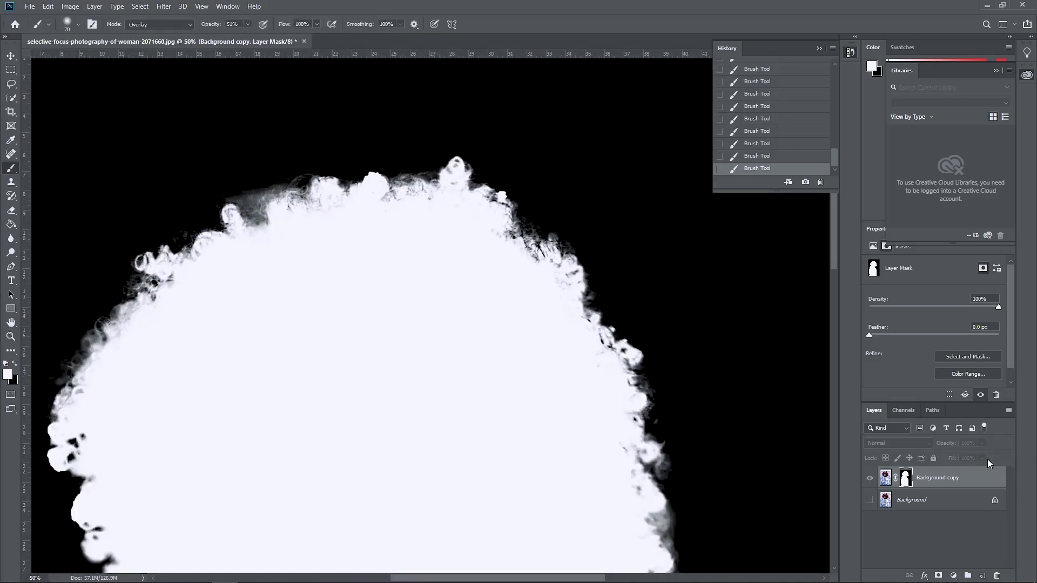
Return from the mask view to the image and examine the hair edges around the cutout.
alt+click(905, 483)
key(z)
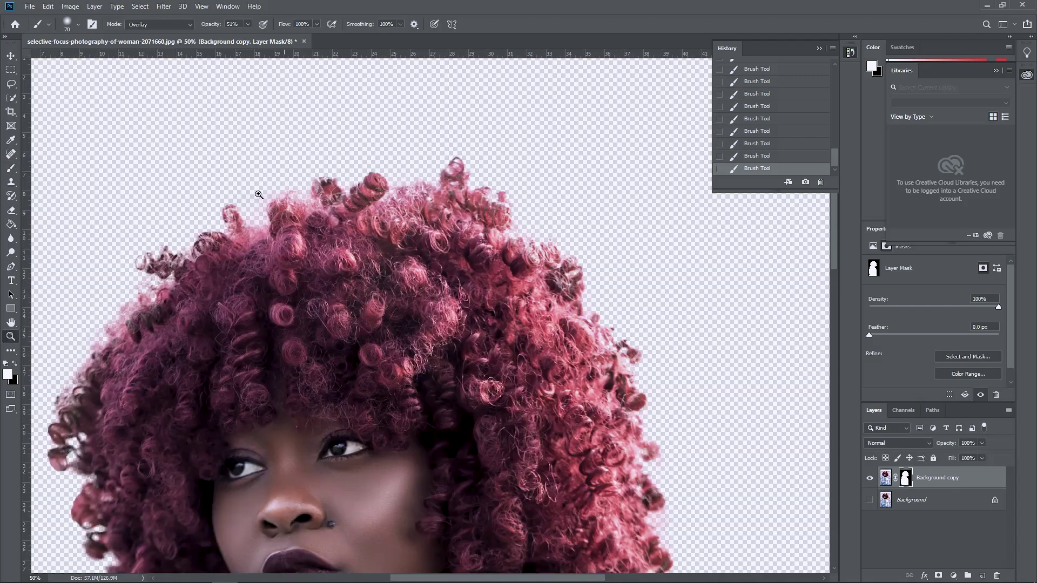
click(294, 221)
drag(517, 324, 297, 74)
drag(463, 370, 445, 254)
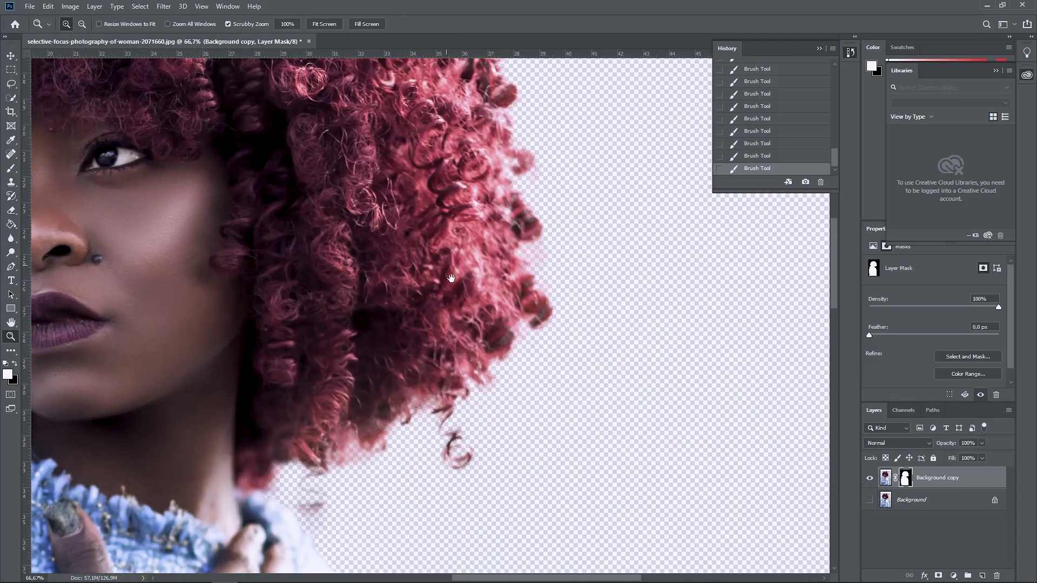
drag(441, 349, 491, 306)
drag(266, 284, 636, 446)
drag(303, 180, 276, 149)
alt+click(352, 191)
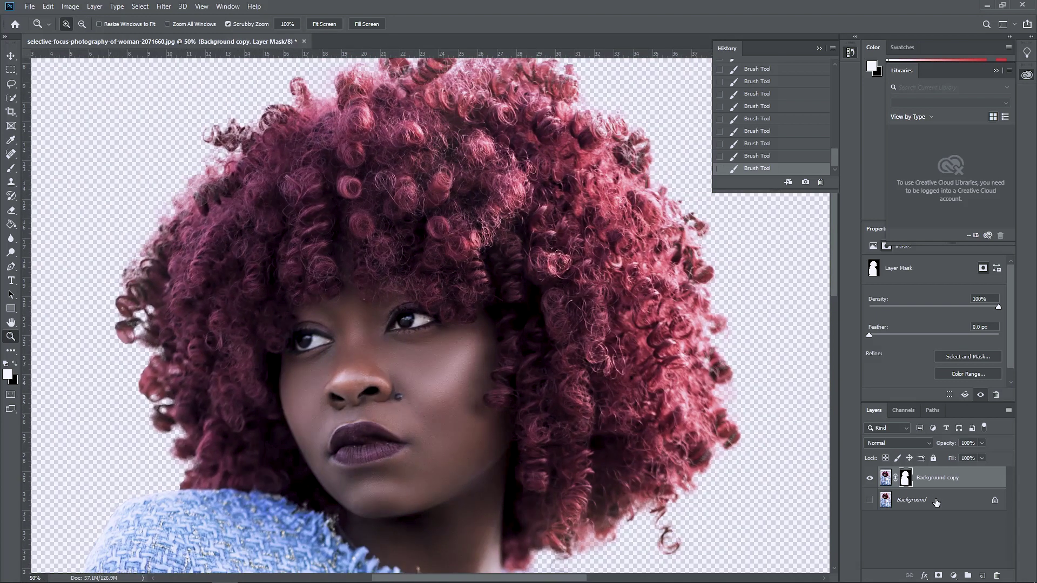
Add a new layer beneath the cutout and fill it with white using the Paint Bucket.
ctrl+click(982, 576)
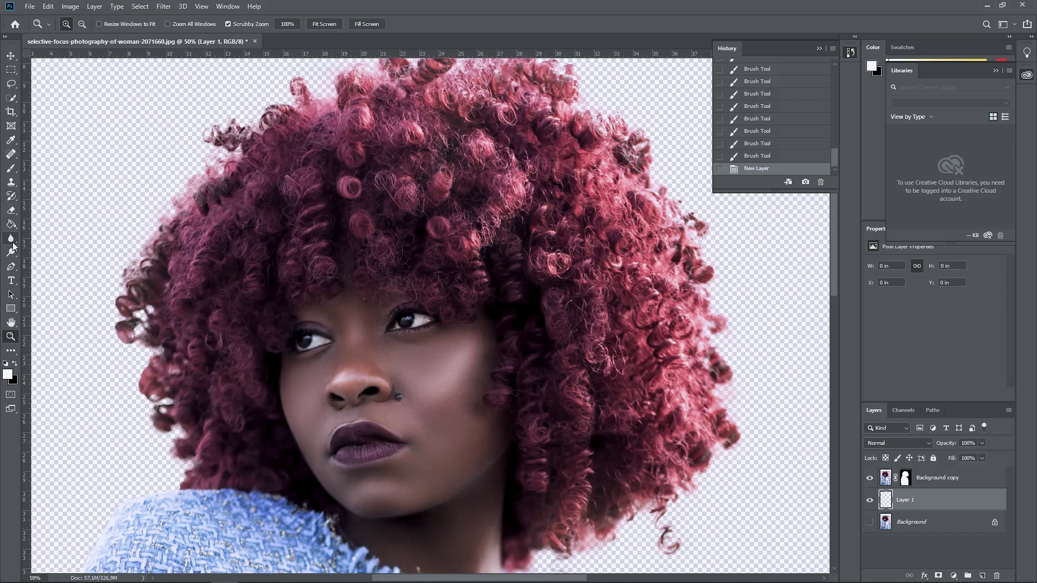
click(12, 226)
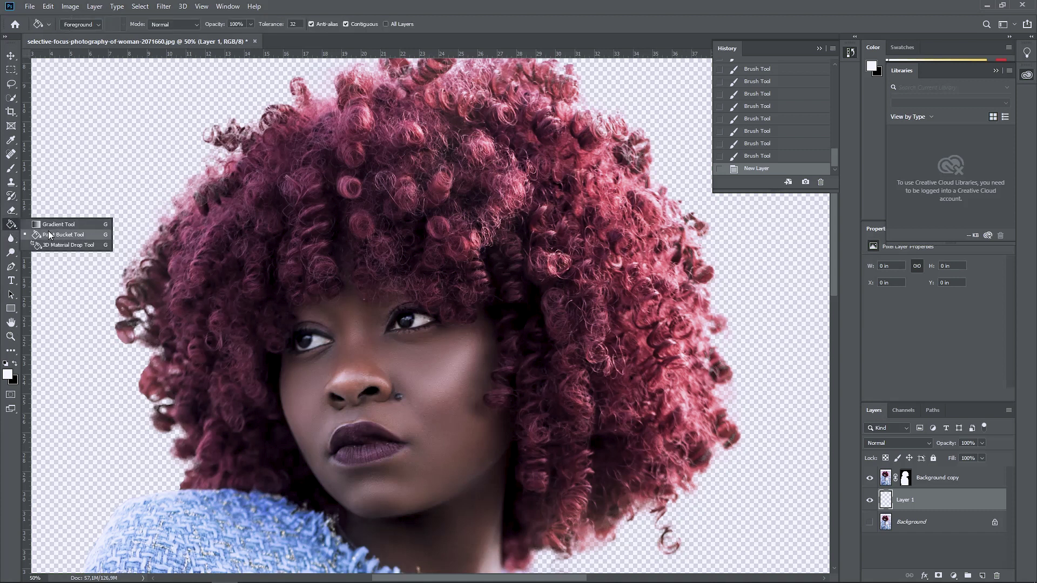
click(85, 190)
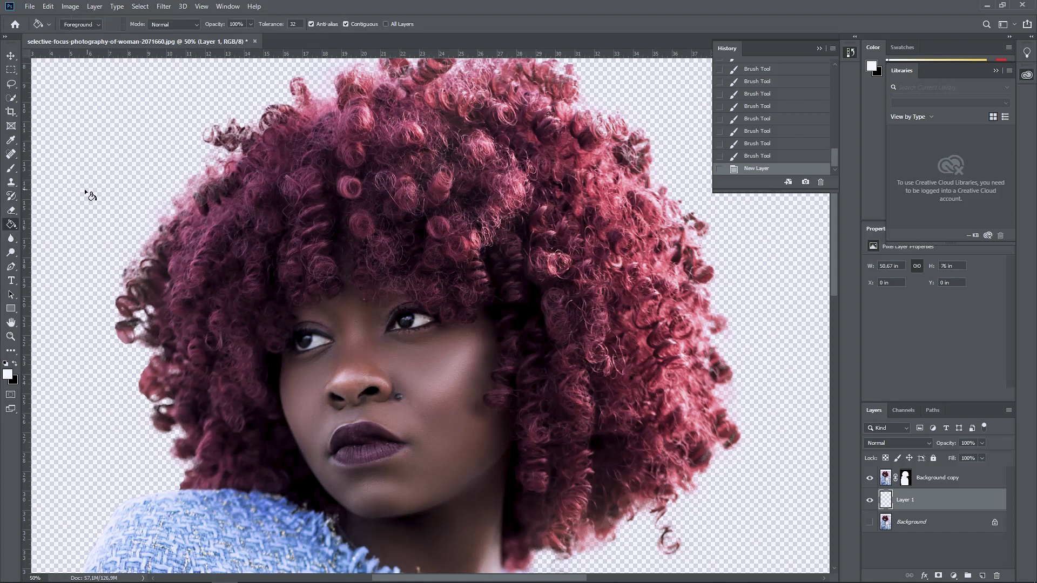
Display the Background copy layer mask on its own at 100% around the lower right hair edge near the collar.
drag(269, 181, 204, 255)
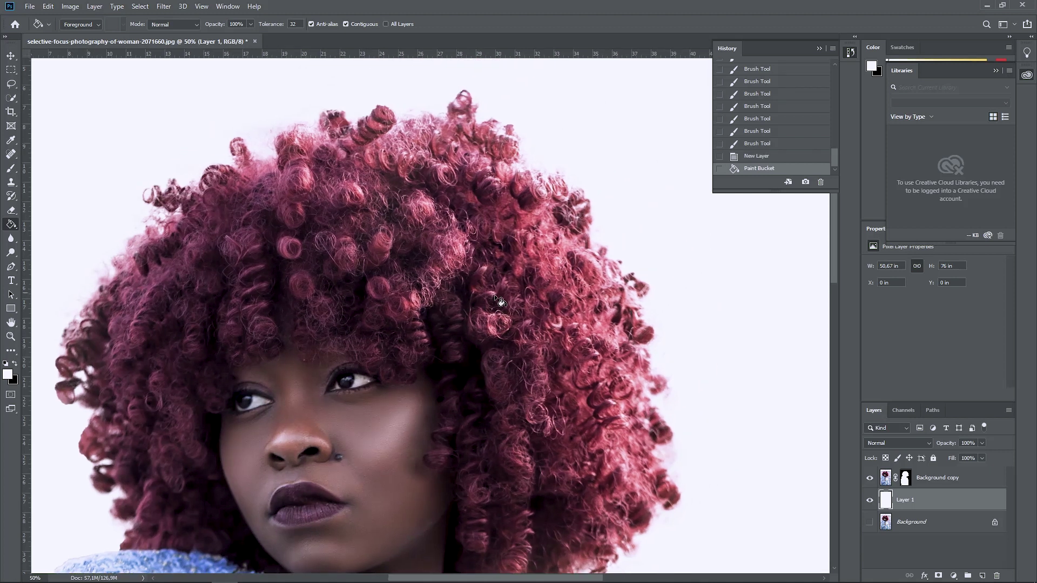
key(z)
alt+click(620, 324)
drag(491, 387, 485, 316)
key(ctrl+1)
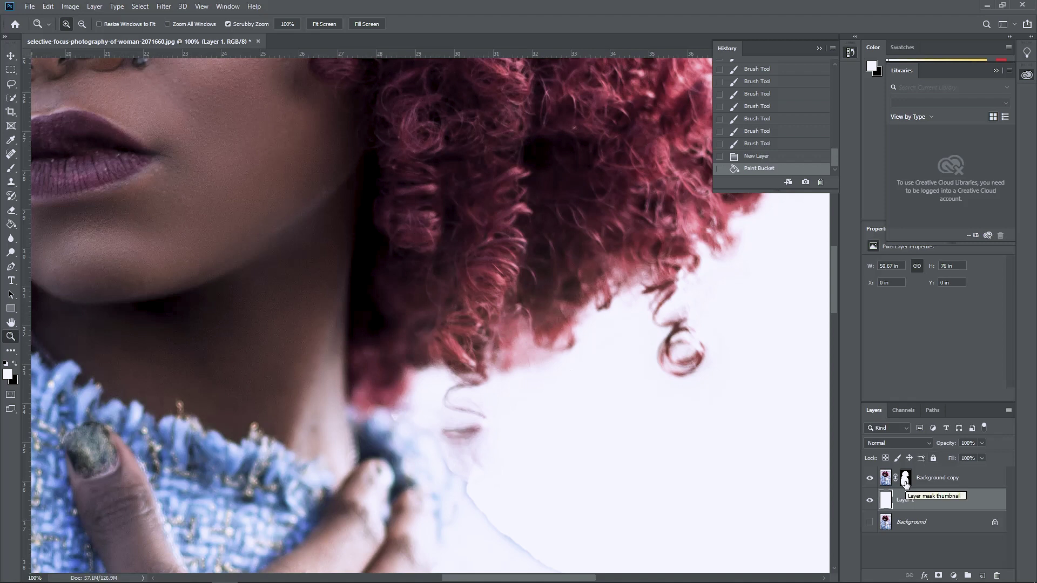
key(alt)
alt+click(906, 478)
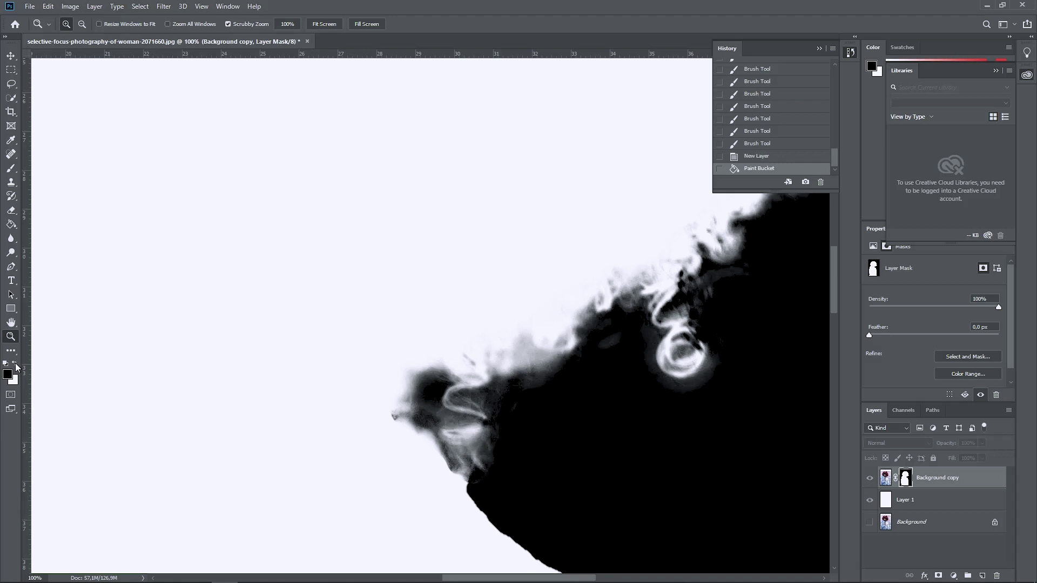
Paint black with the Brush in Overlay mode at 51% opacity over the grey haze below the lower right hair edge.
key(b)
click(183, 25)
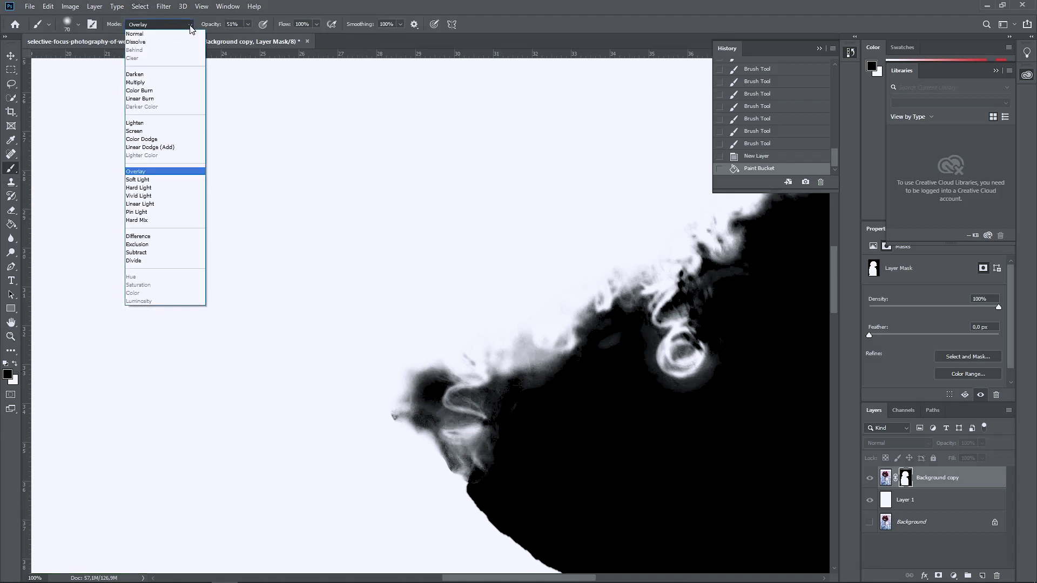
click(159, 174)
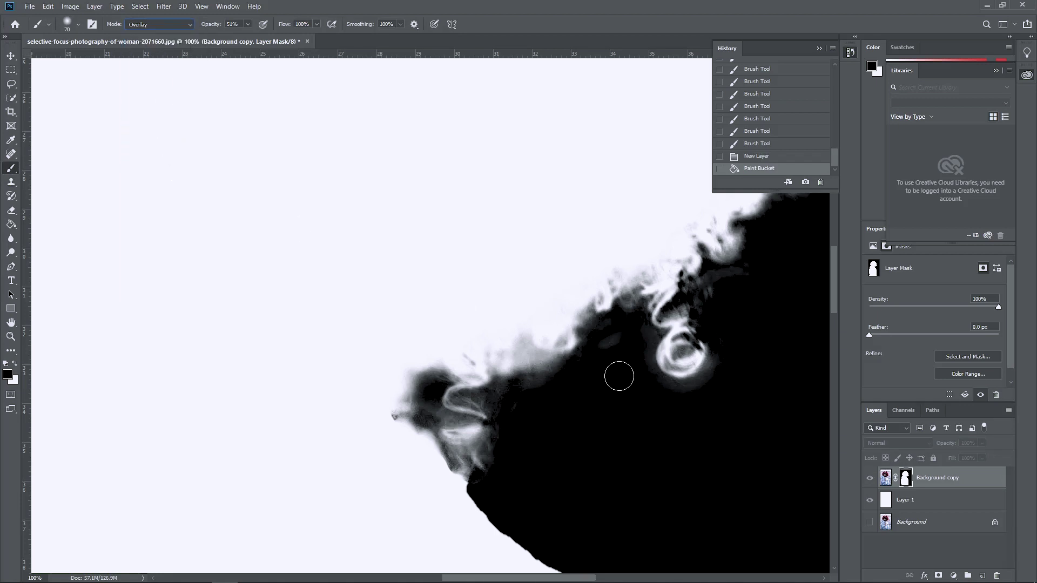
mouse_move(526, 407)
mouse_down()
mouse_move(568, 364)
mouse_move(511, 349)
mouse_move(530, 350)
mouse_move(533, 382)
mouse_move(570, 363)
mouse_move(515, 386)
mouse_move(638, 351)
mouse_up()
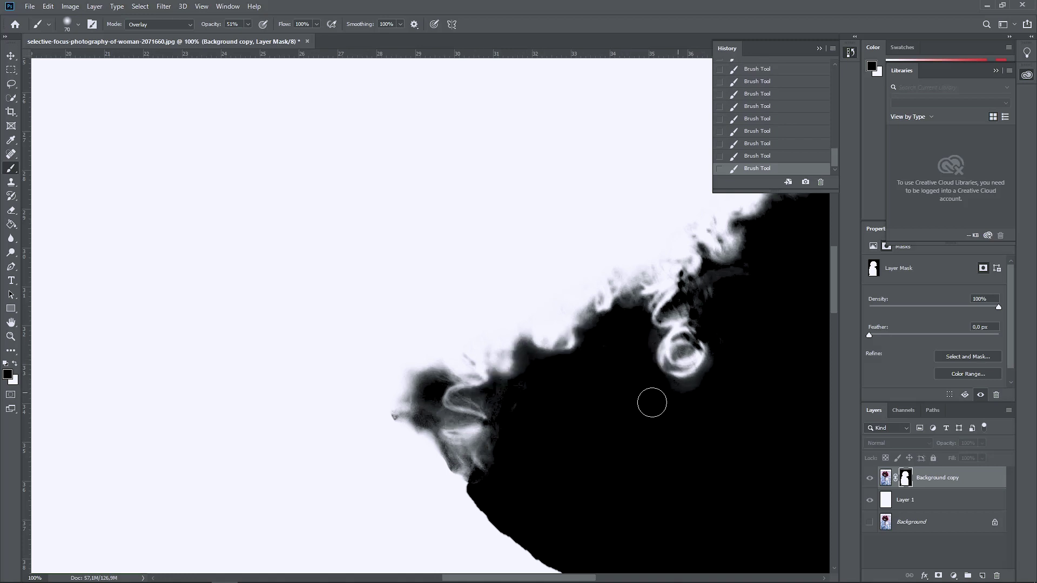
drag(650, 403, 513, 434)
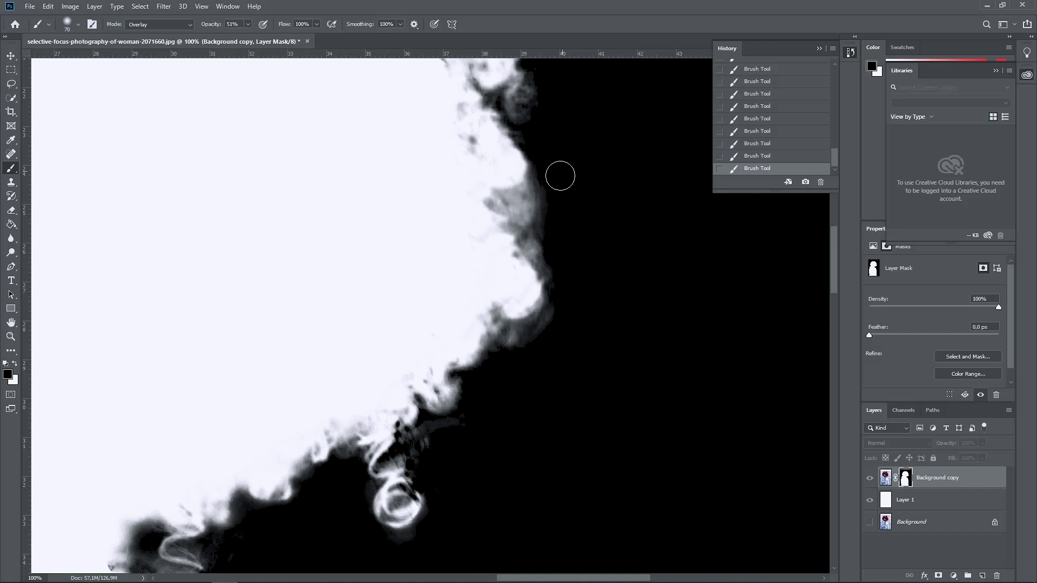
Paint black on the mask along the outer right and left hair edges to clear the remaining grey haze.
mouse_move(530, 215)
mouse_down()
mouse_move(523, 226)
mouse_move(558, 282)
mouse_move(558, 324)
mouse_move(540, 322)
mouse_move(830, 453)
mouse_up()
mouse_move(251, 334)
mouse_down()
mouse_move(546, 298)
mouse_move(546, 321)
mouse_move(588, 278)
mouse_up()
drag(278, 479, 464, 301)
drag(346, 447, 441, 270)
drag(402, 409, 426, 197)
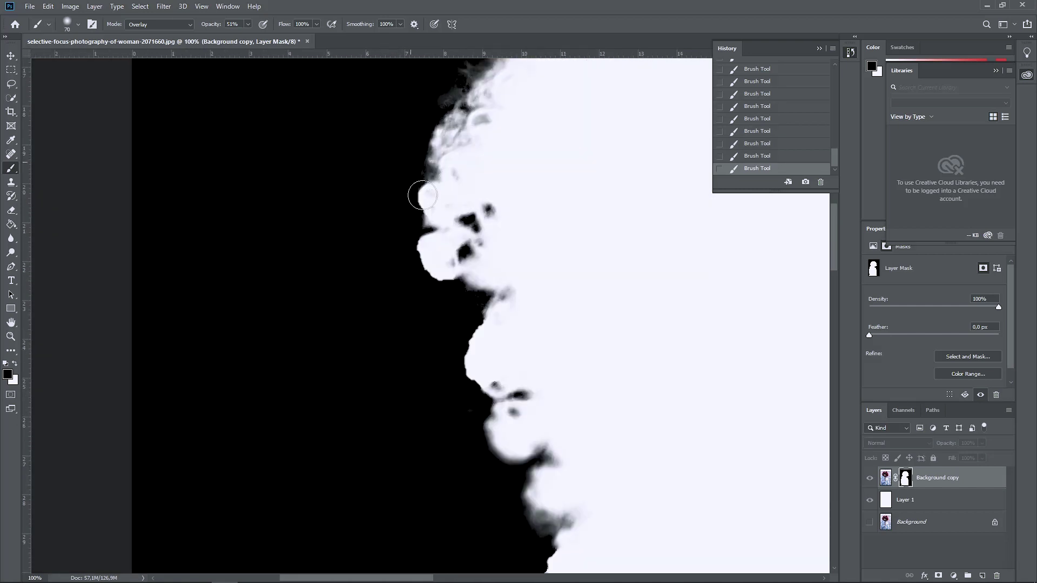
drag(651, 439, 551, 224)
Zoom out to the whole head and switch from the mask view back to the image on white.
key(z)
drag(562, 225, 486, 225)
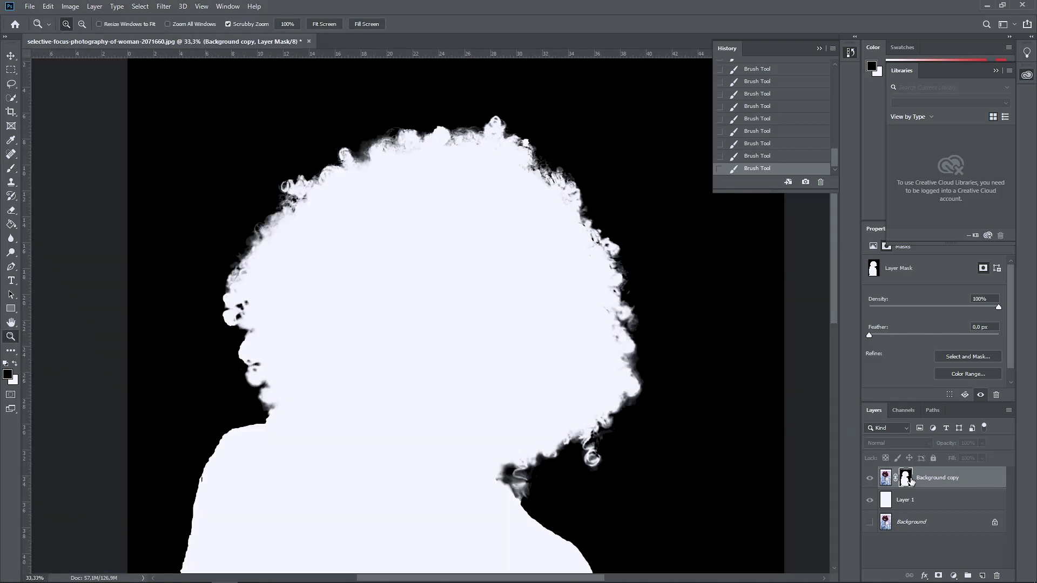
key(alt)
alt+click(905, 481)
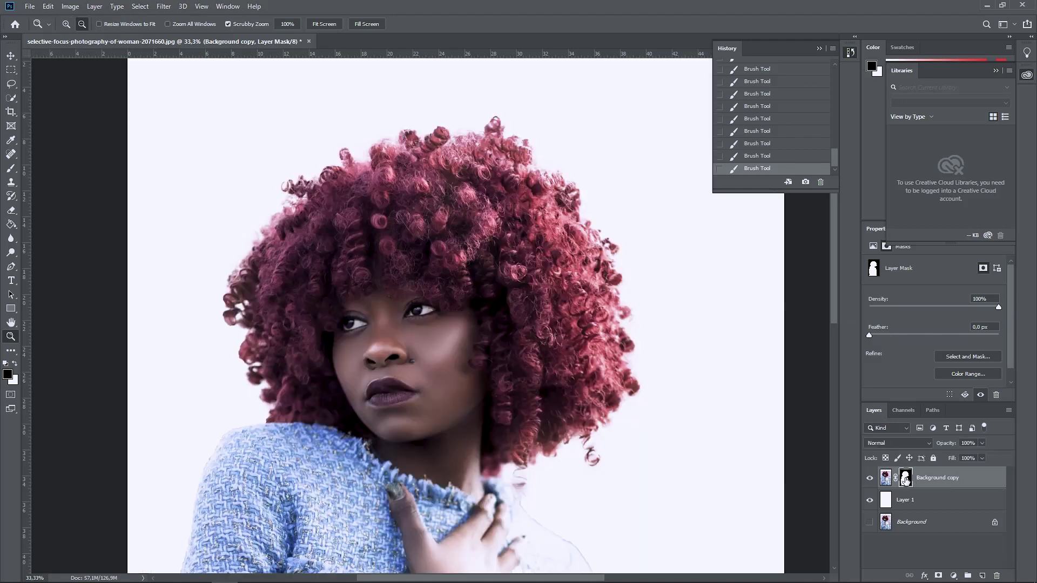